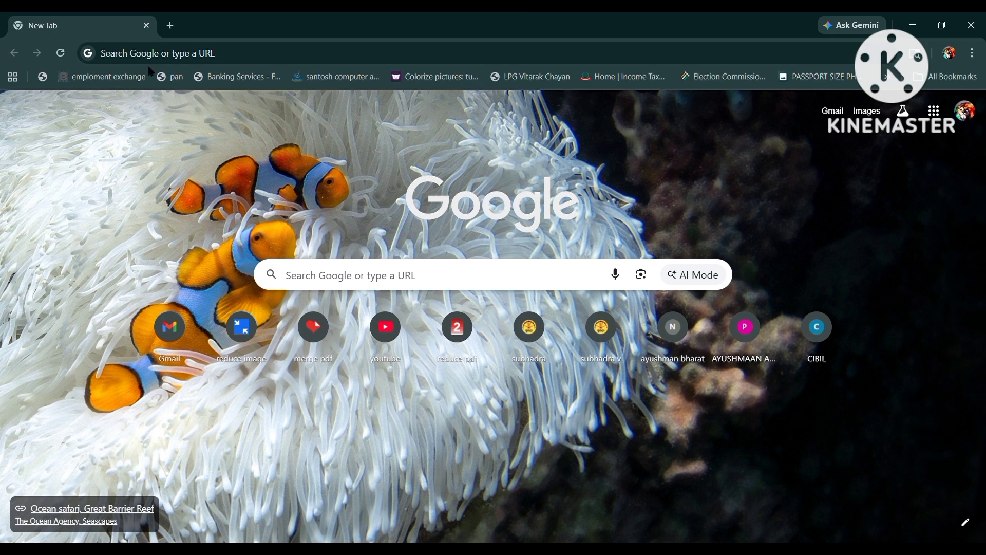
Search Google for 'e filling' from the Chrome address bar.
{"action": "left_click", "coordinate": [162, 57]}
{"action": "type", "text": "e"}
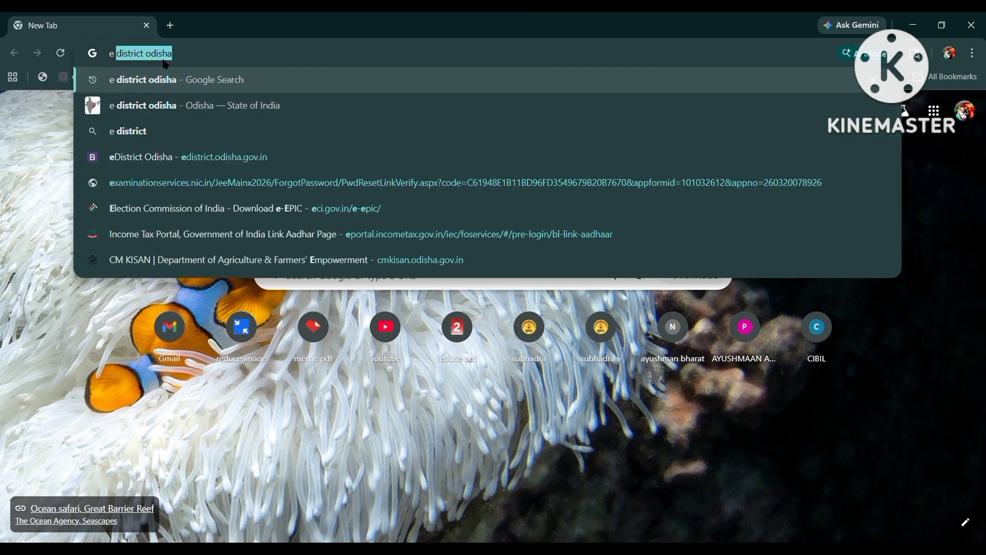
{"action": "type", "text": " filling"}
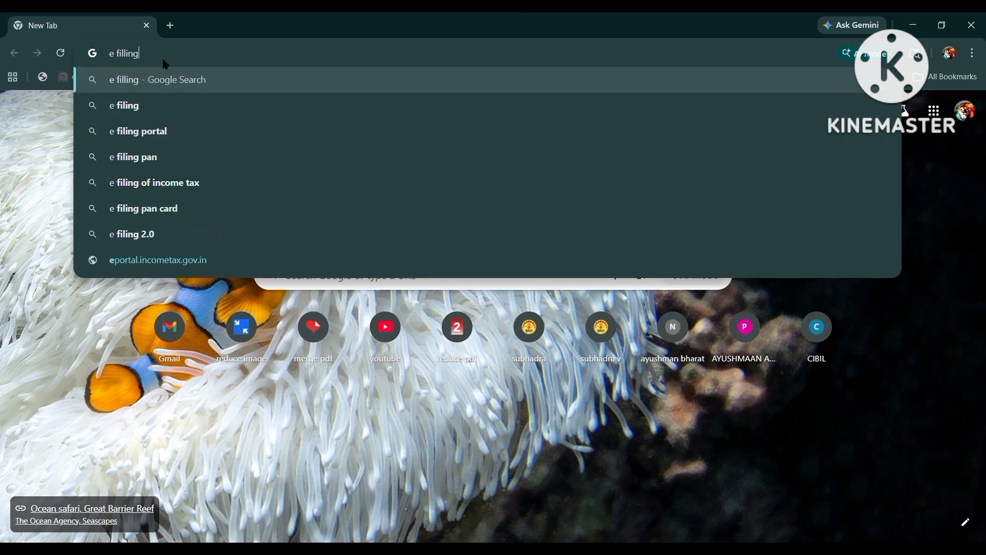
{"action": "key", "text": "Return"}
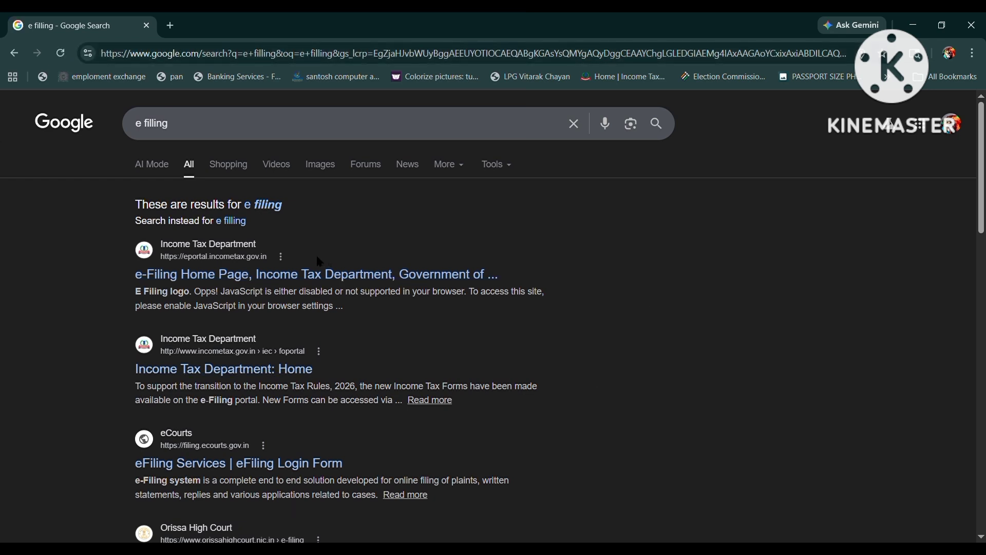
Open the e-Filing Home Page result, then go back to the 'e filling' search results.
{"action": "left_click", "coordinate": [309, 276]}
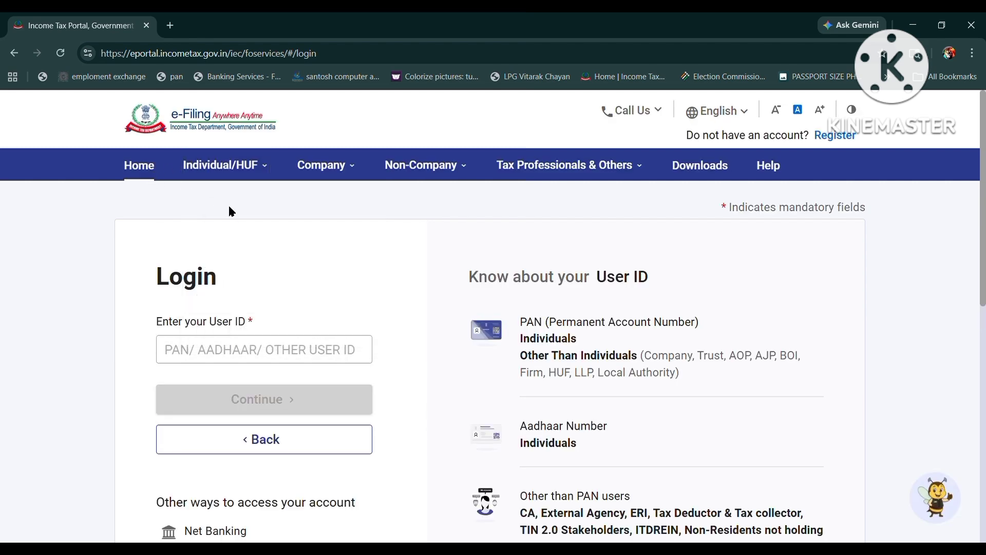
{"action": "scroll", "coordinate": [246, 222], "scroll_direction": "down", "scroll_amount": 6}
{"action": "scroll", "coordinate": [246, 222], "scroll_direction": "up", "scroll_amount": 5}
{"action": "scroll", "coordinate": [247, 225], "scroll_direction": "up", "scroll_amount": 2}
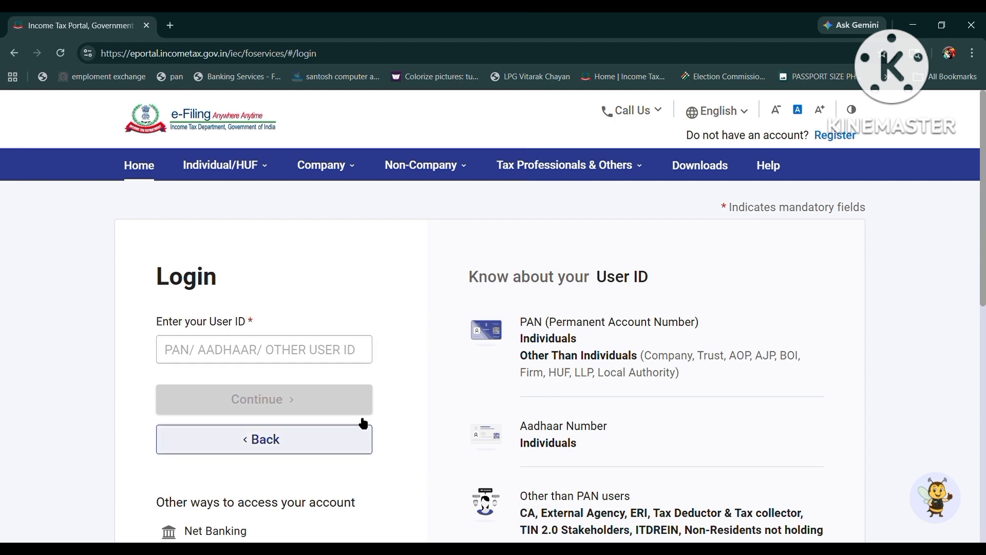
{"action": "left_click", "coordinate": [15, 54]}
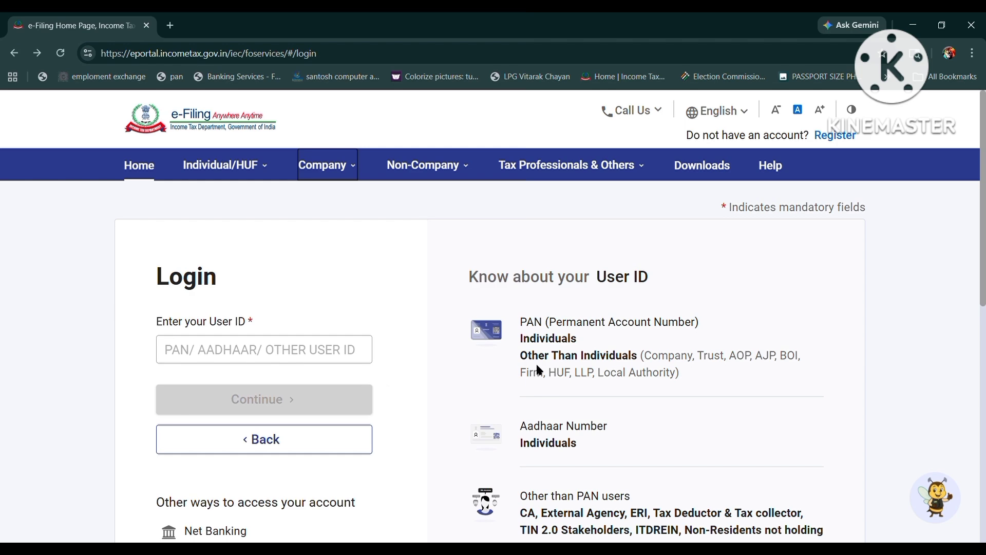
{"action": "left_click", "coordinate": [14, 54]}
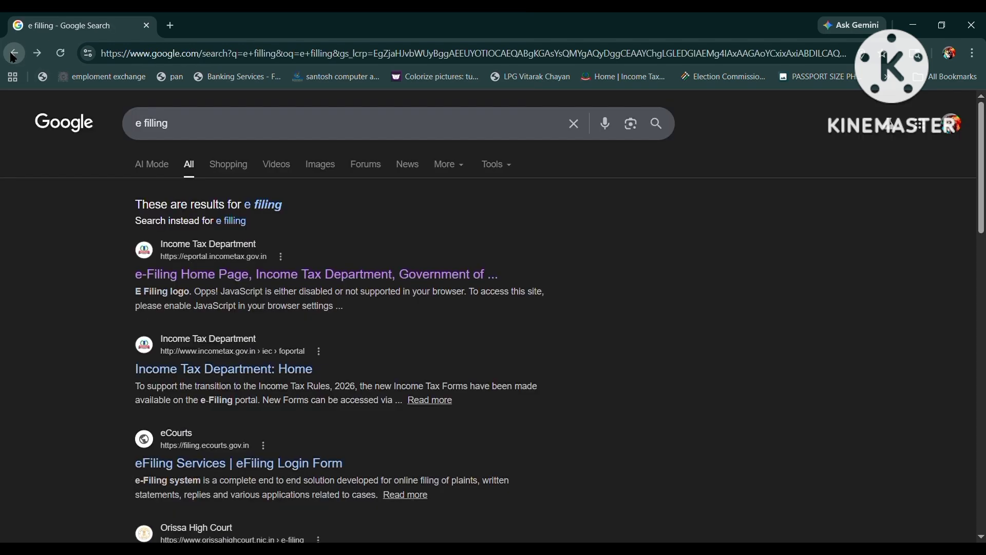
Open the 'Income Tax Department: Home' result and choose Link Aadhaar/View Status under Quick Links.
{"action": "left_click", "coordinate": [255, 372]}
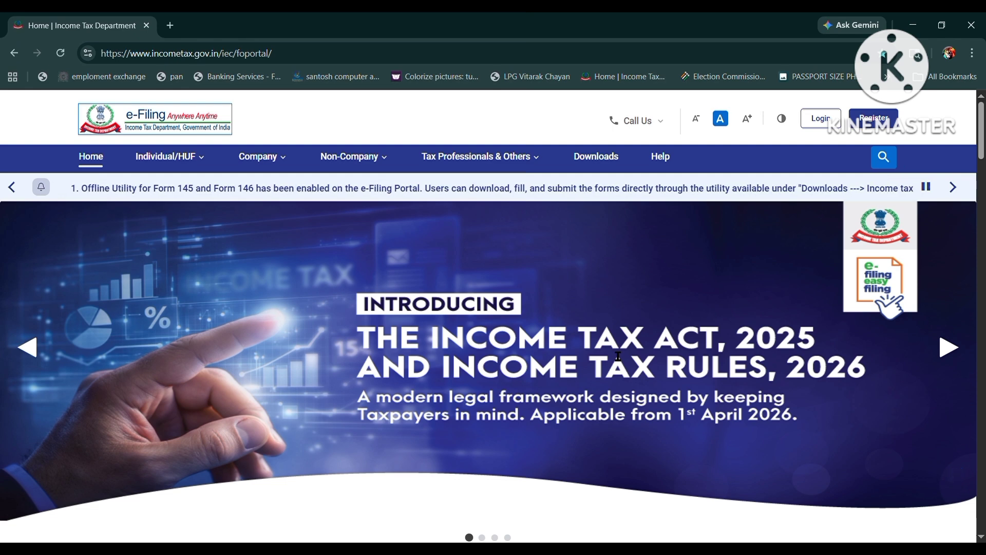
{"action": "scroll", "coordinate": [688, 326], "scroll_direction": "down", "scroll_amount": 10}
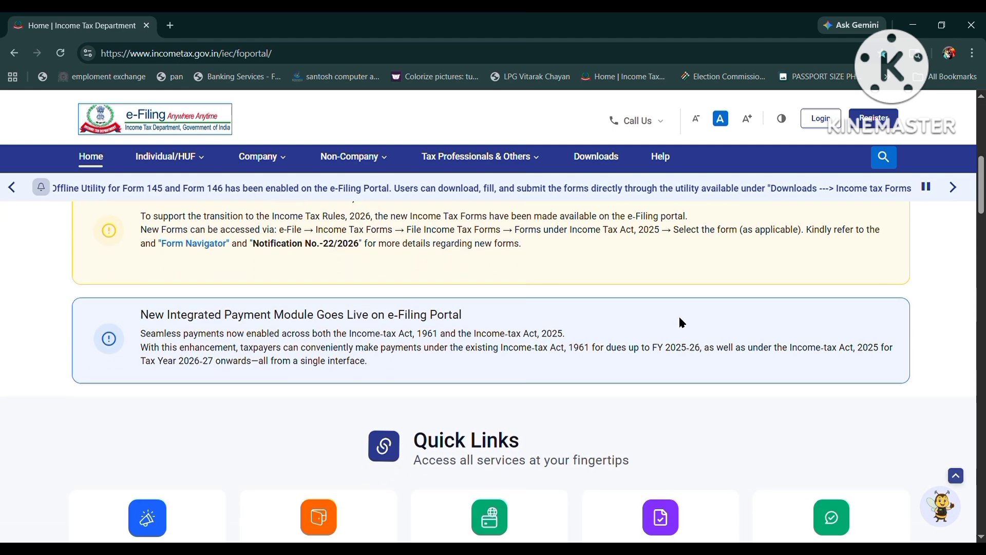
{"action": "scroll", "coordinate": [681, 322], "scroll_direction": "down", "scroll_amount": 3}
{"action": "scroll", "coordinate": [683, 319], "scroll_direction": "up", "scroll_amount": 2}
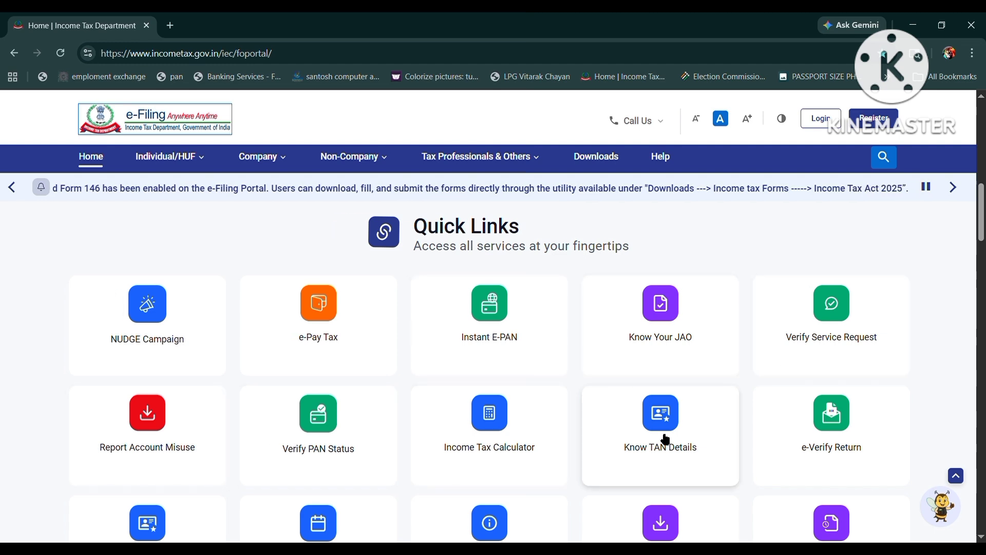
{"action": "scroll", "coordinate": [668, 436], "scroll_direction": "down", "scroll_amount": 1}
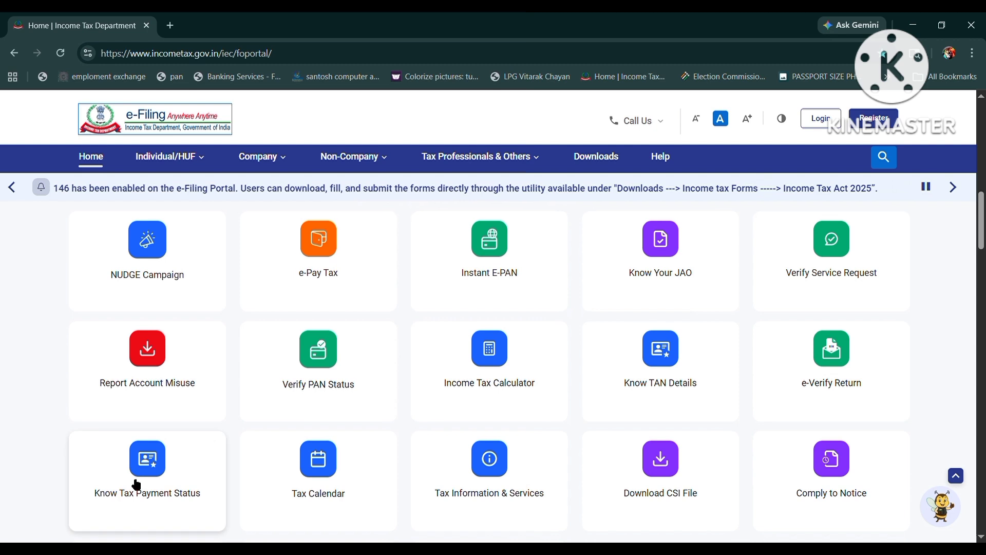
{"action": "scroll", "coordinate": [536, 465], "scroll_direction": "down", "scroll_amount": 2}
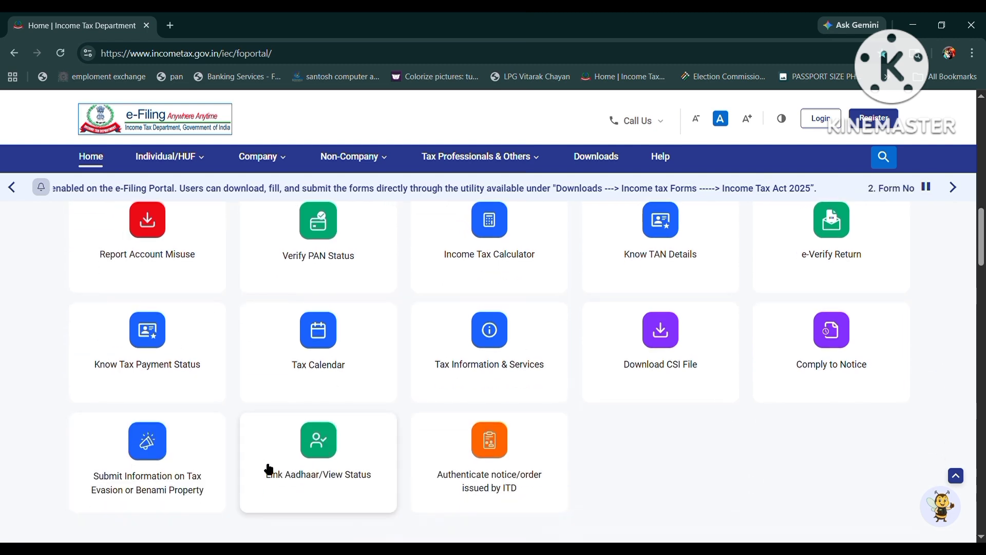
{"action": "scroll", "coordinate": [370, 462], "scroll_direction": "down", "scroll_amount": 1}
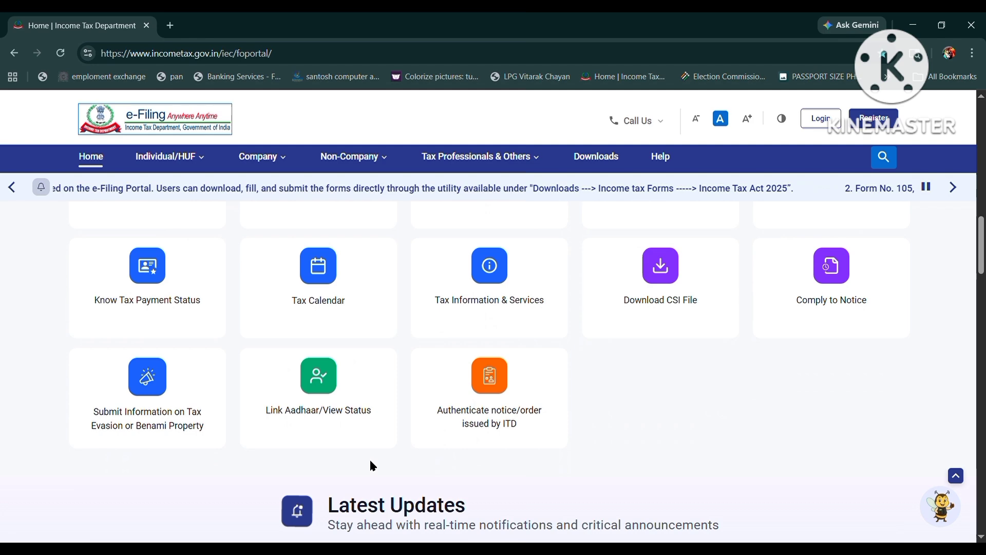
{"action": "left_click", "coordinate": [343, 409]}
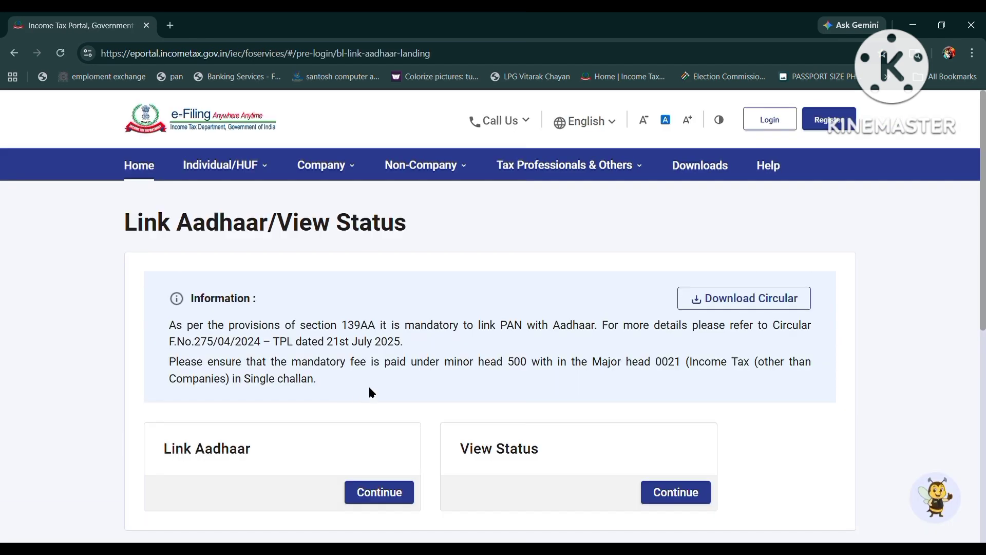
Continue under Link Aadhaar and scroll to the empty PAN and Aadhaar fields.
{"action": "scroll", "coordinate": [370, 393], "scroll_direction": "down", "scroll_amount": 1}
{"action": "scroll", "coordinate": [370, 392], "scroll_direction": "down", "scroll_amount": 1}
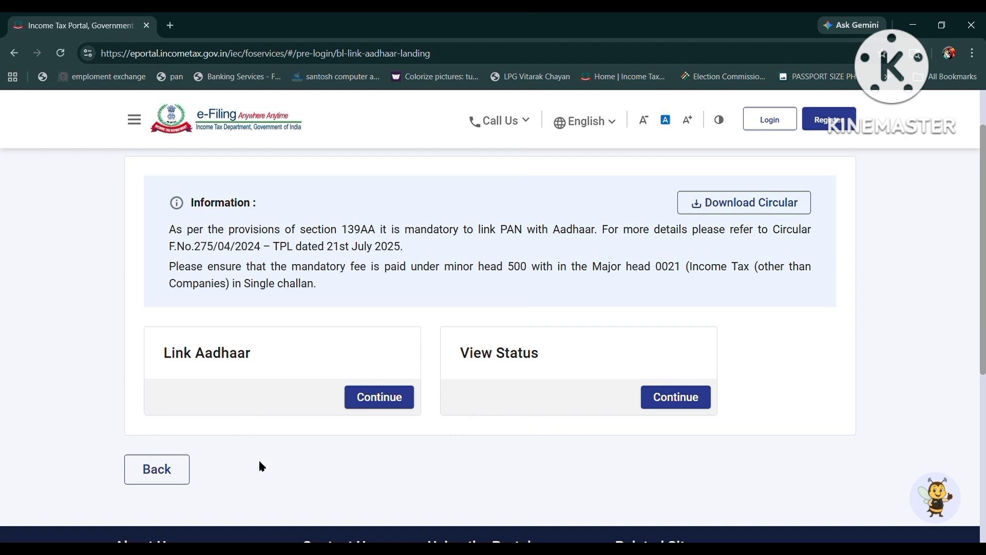
{"action": "left_click", "coordinate": [387, 400]}
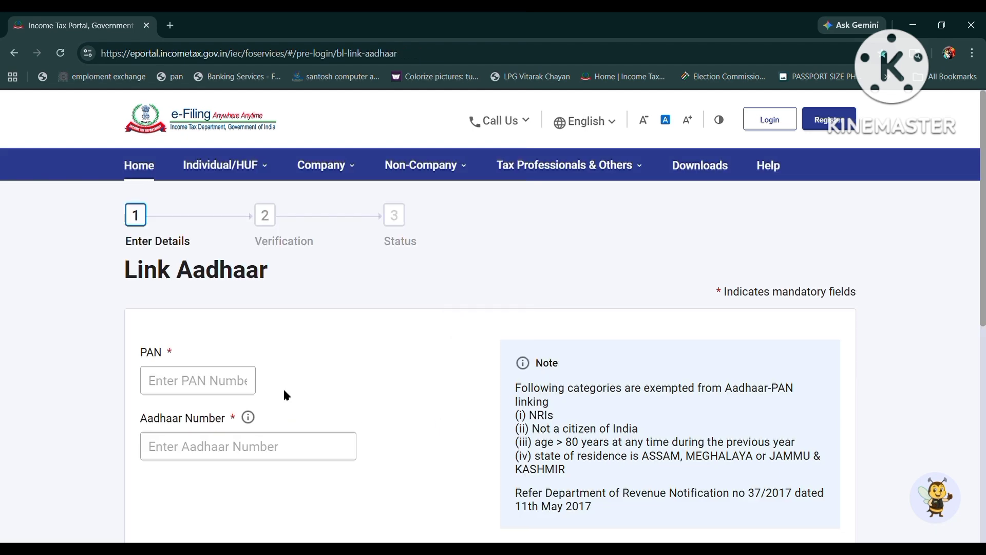
{"action": "scroll", "coordinate": [285, 396], "scroll_direction": "down", "scroll_amount": 2}
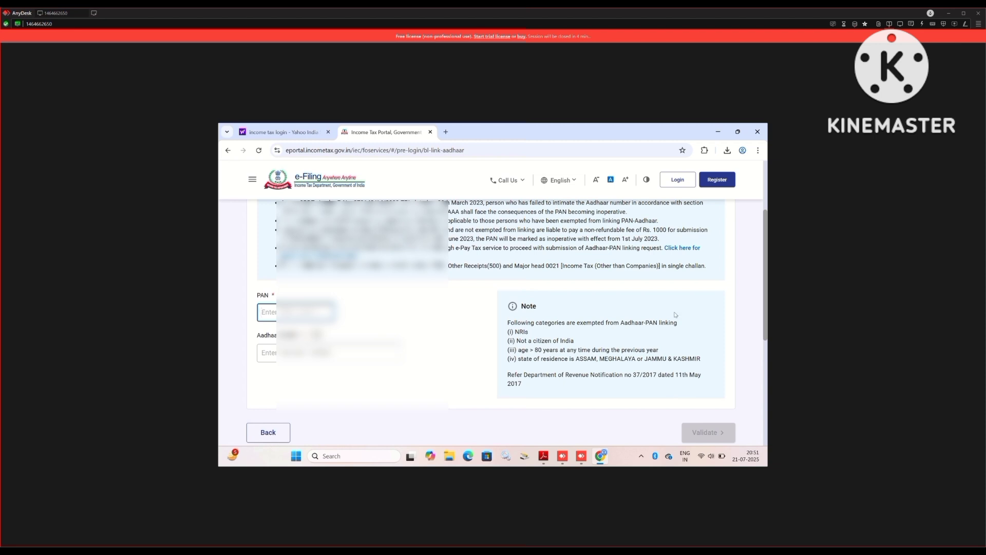
Type the first characters of the PAN into the PAN field.
{"action": "type", "text": "BZVP"}
{"action": "left_click", "coordinate": [535, 312]}
{"action": "key", "text": "Tab"}
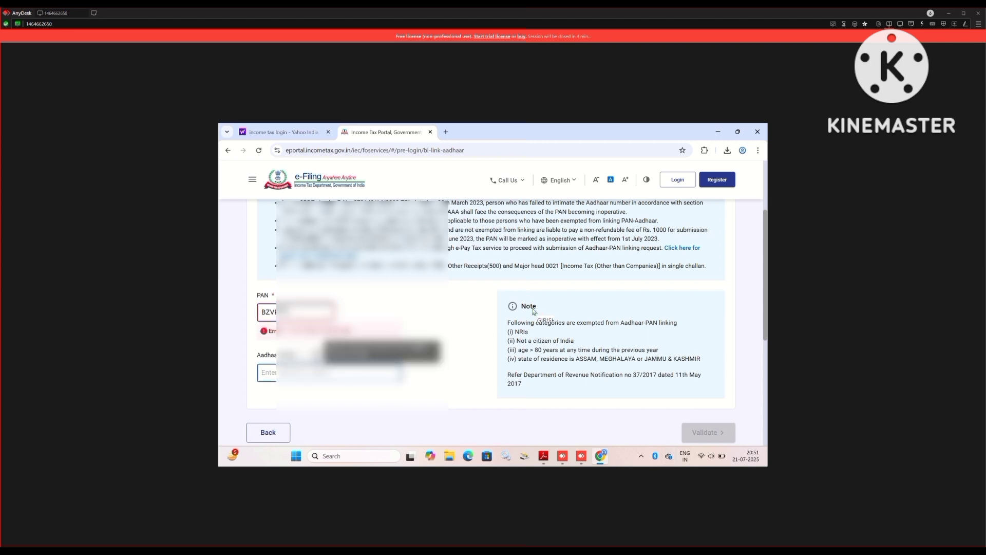
{"action": "scroll", "coordinate": [535, 312], "scroll_direction": "up", "scroll_amount": 2}
{"action": "scroll", "coordinate": [535, 312], "scroll_direction": "down", "scroll_amount": 5}
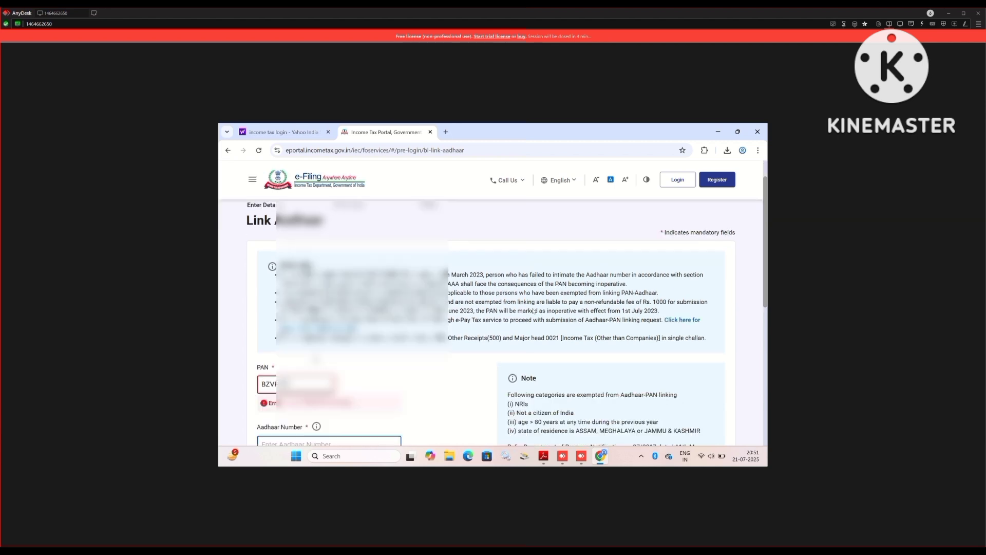
{"action": "left_click", "coordinate": [537, 313]}
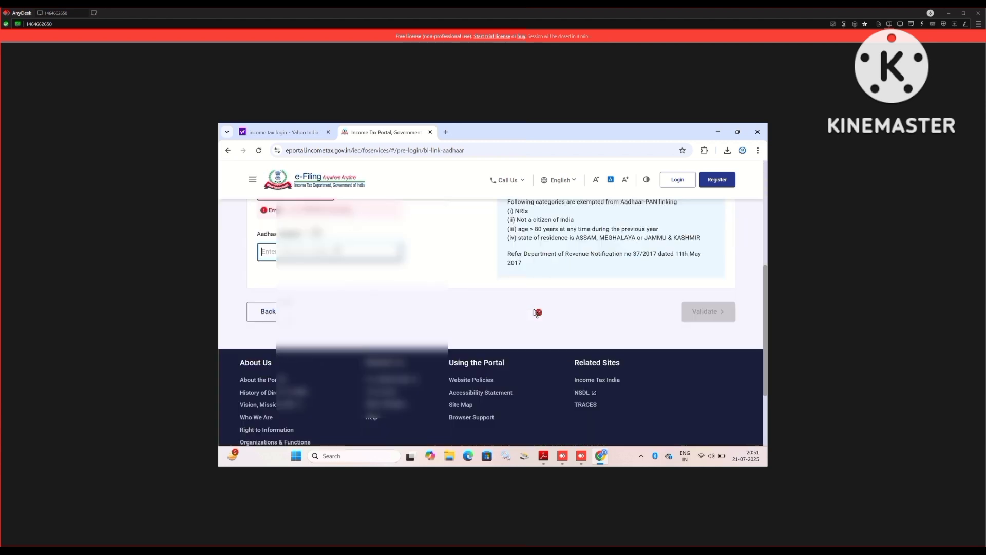
{"action": "scroll", "coordinate": [537, 313], "scroll_direction": "up", "scroll_amount": 2}
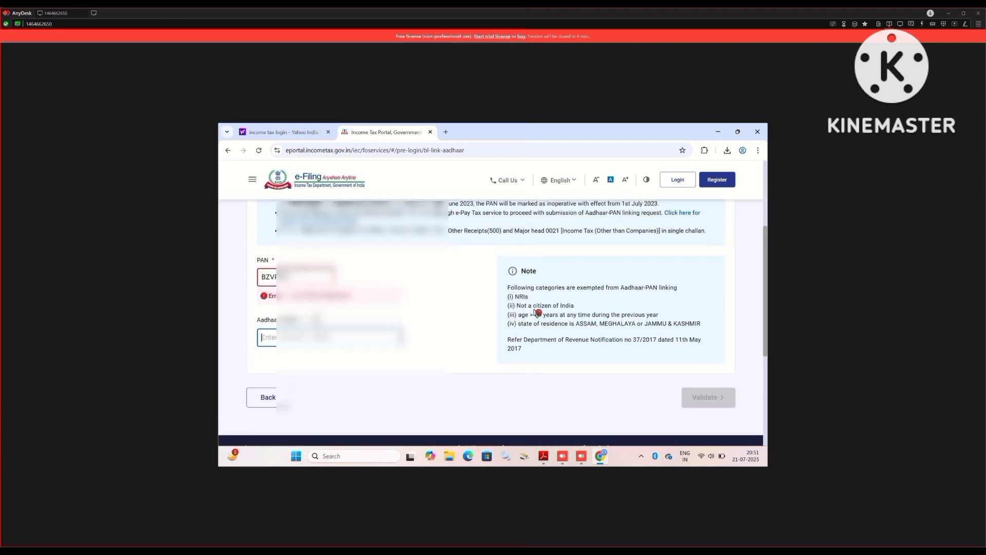
{"action": "left_click", "coordinate": [537, 313]}
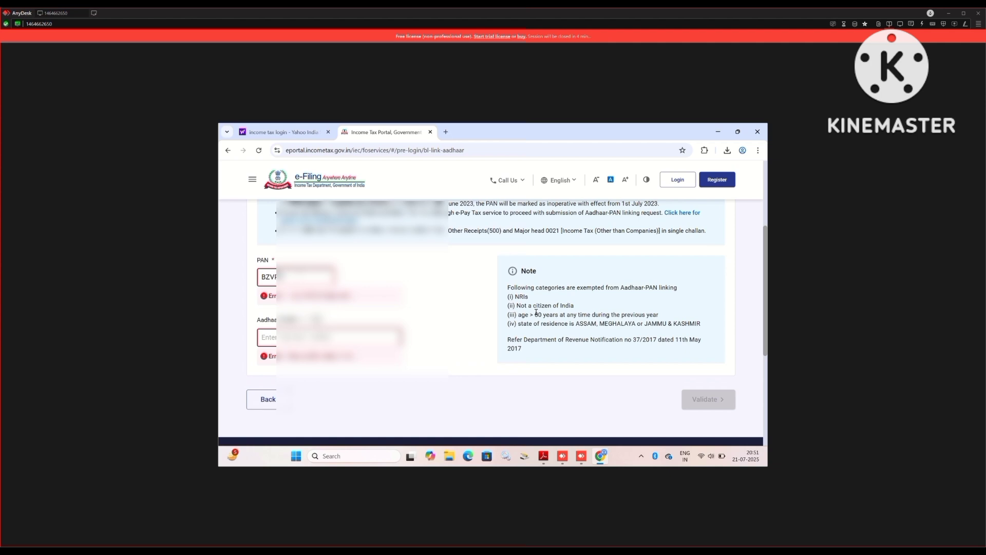
Complete the PAN and start typing the Aadhaar number in the Aadhaar Number field.
{"action": "type", "text": "????"}
{"action": "left_click", "coordinate": [537, 312]}
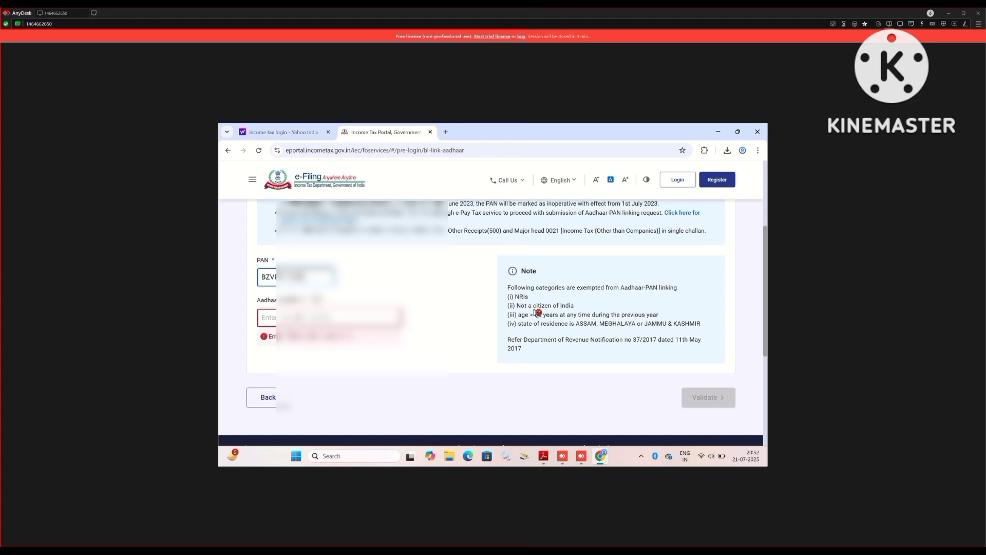
{"action": "key", "text": "Tab"}
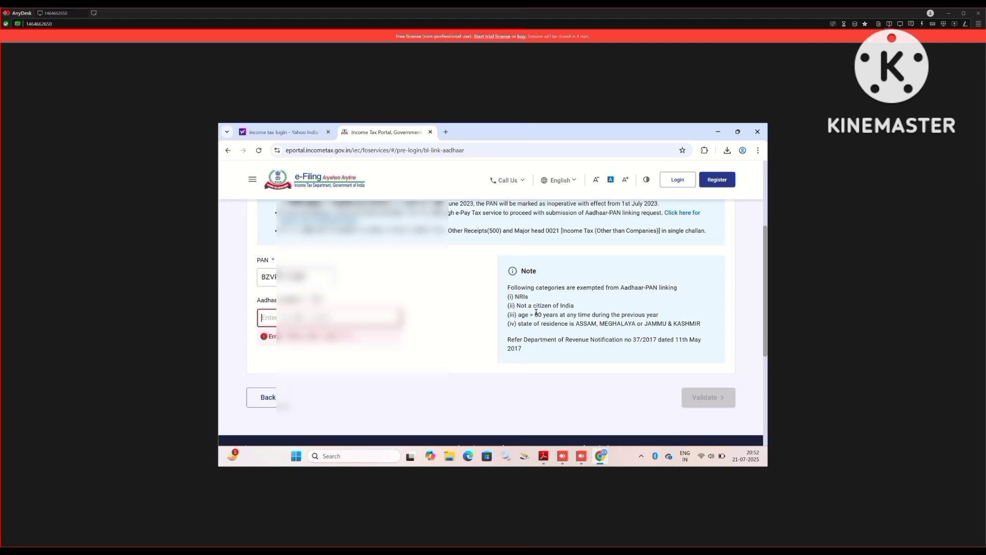
{"action": "type", "text": "5293"}
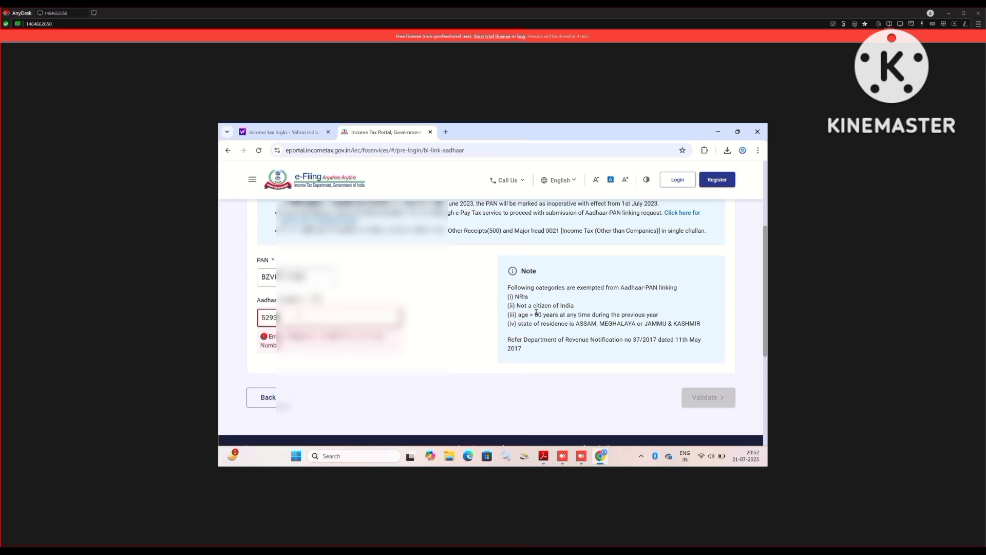
{"action": "type", "text": "?????"}
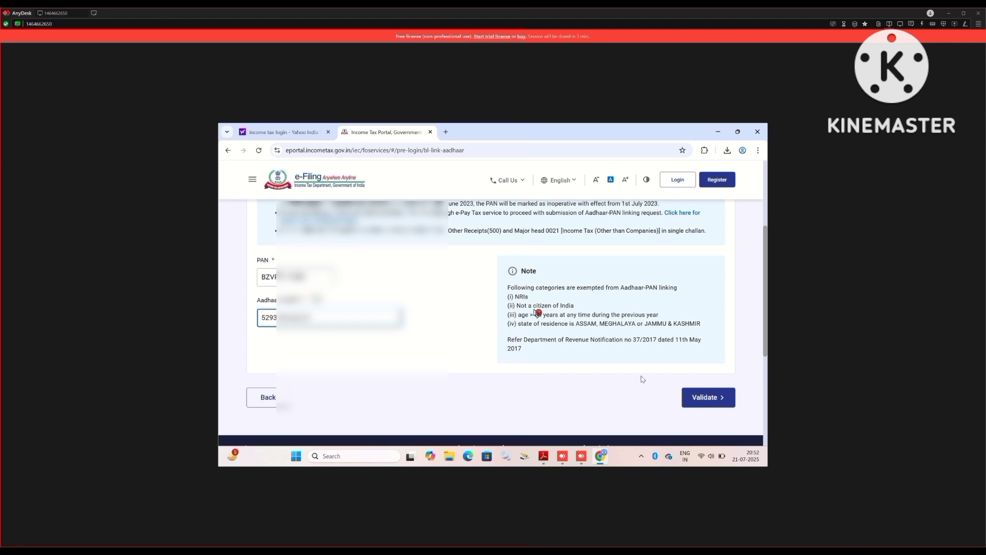
Validate the PAN and Aadhaar details and continue to paying the fee through e-Pay Tax.
{"action": "left_click", "coordinate": [709, 398]}
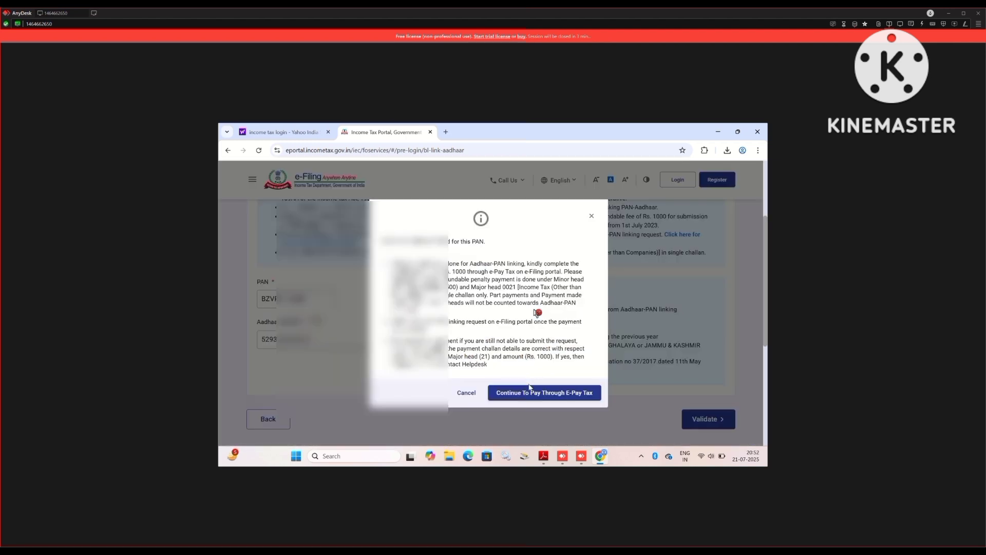
{"action": "left_click", "coordinate": [528, 393]}
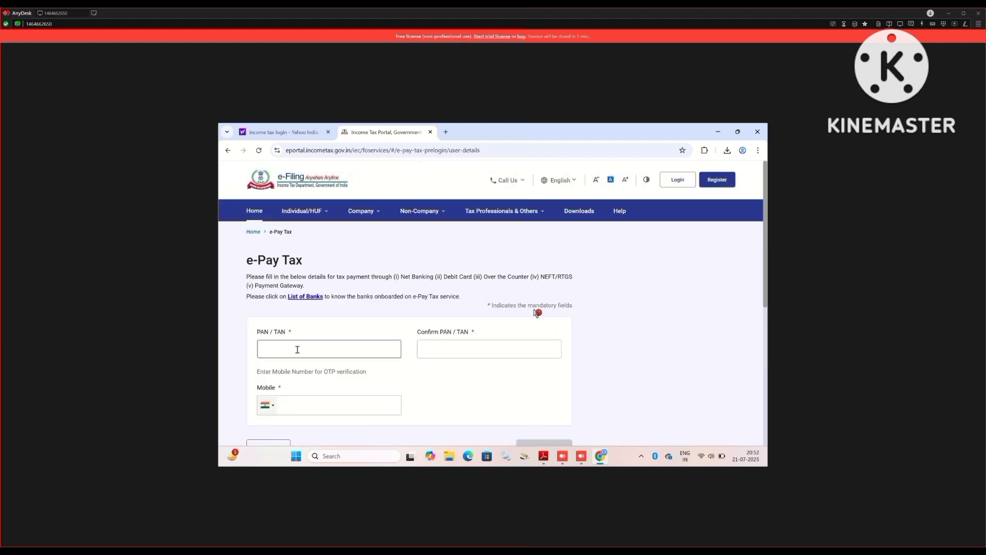
{"action": "left_click", "coordinate": [297, 350]}
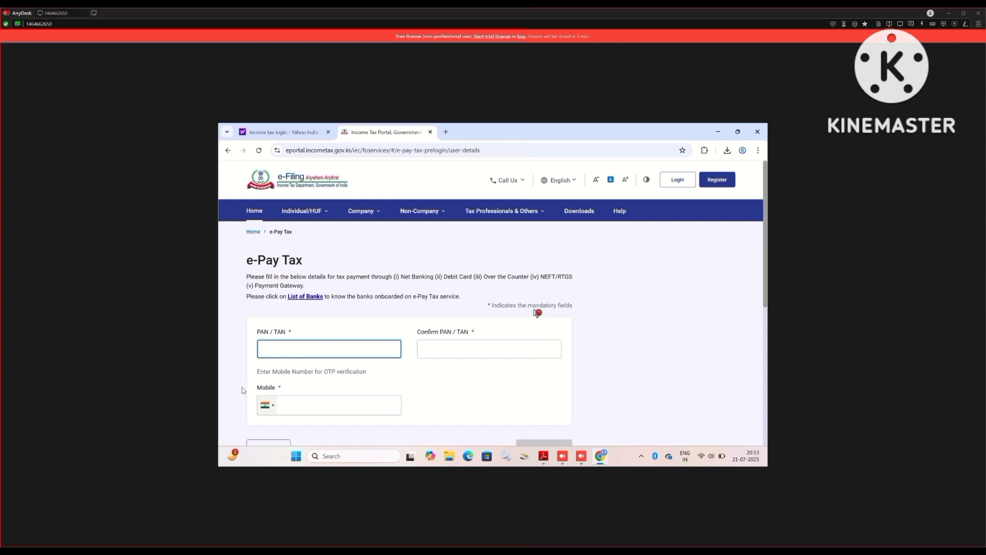
Enter and confirm the PAN, add the mobile number, and submit for OTP verification.
{"action": "type", "text": "AAAAA0000A"}
{"action": "left_click", "coordinate": [453, 352]}
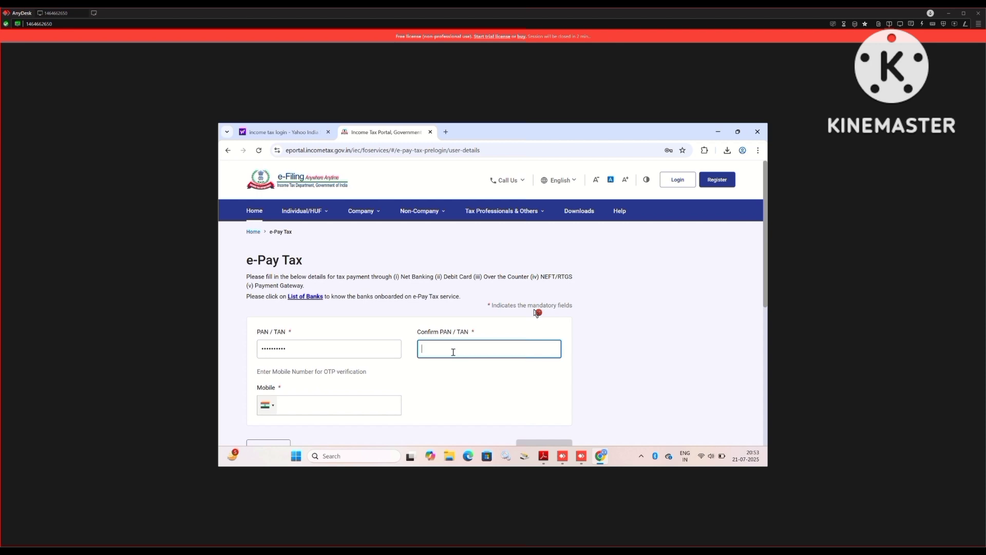
{"action": "type", "text": "EC00"}
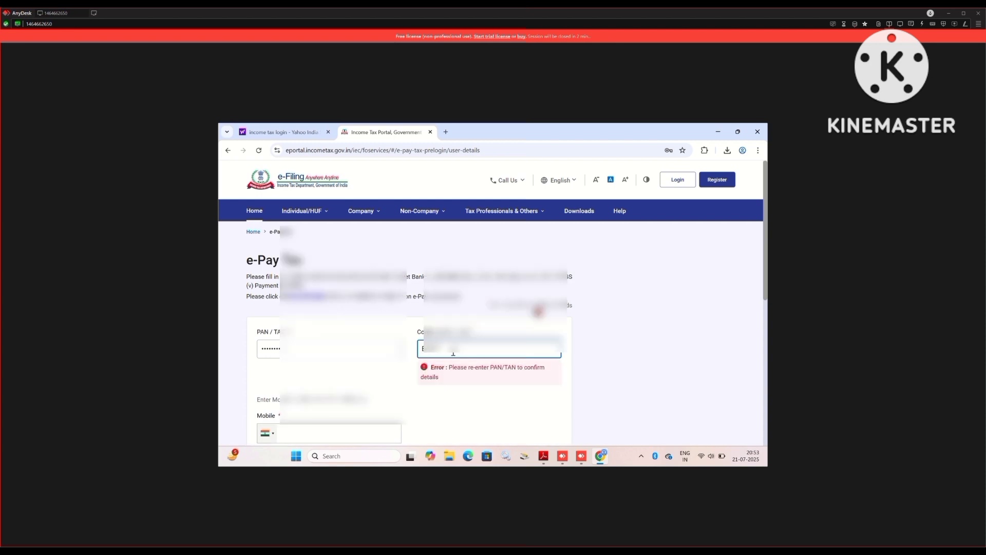
{"action": "type", "text": "000000"}
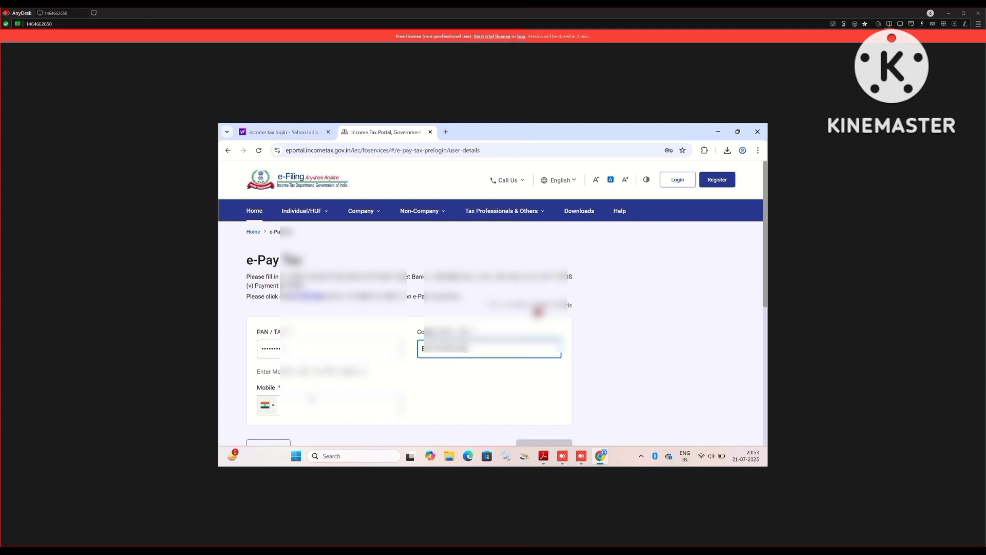
{"action": "left_click", "coordinate": [311, 402]}
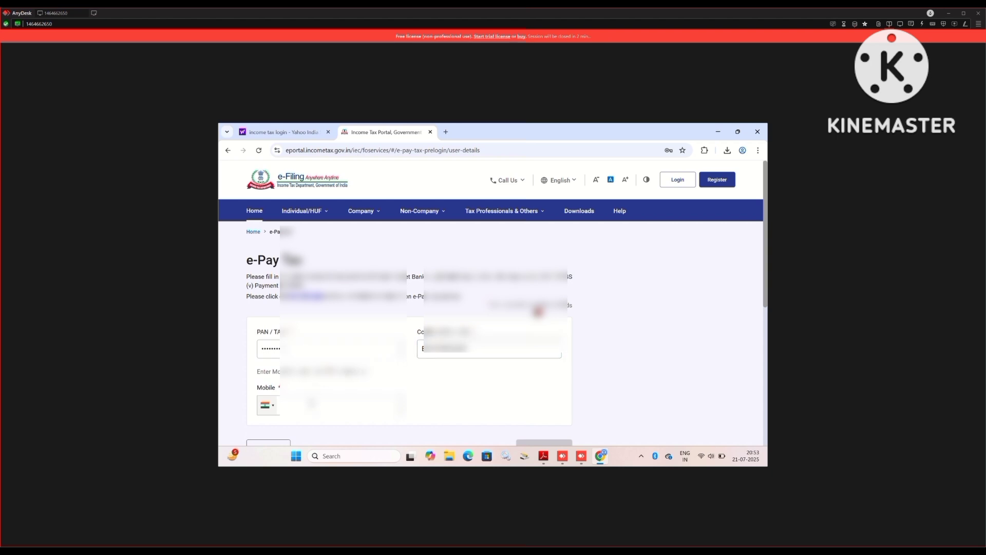
{"action": "type", "text": "987"}
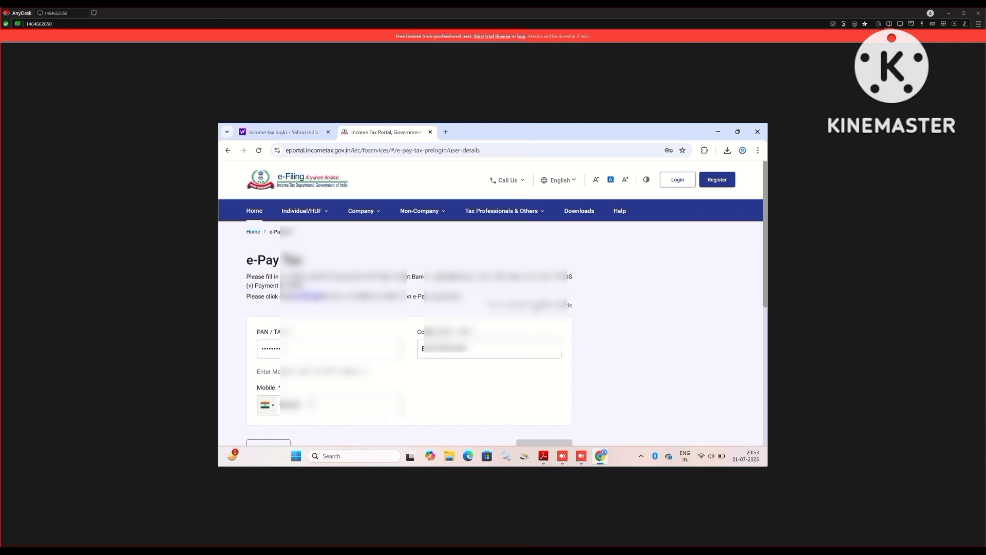
{"action": "type", "text": "6"}
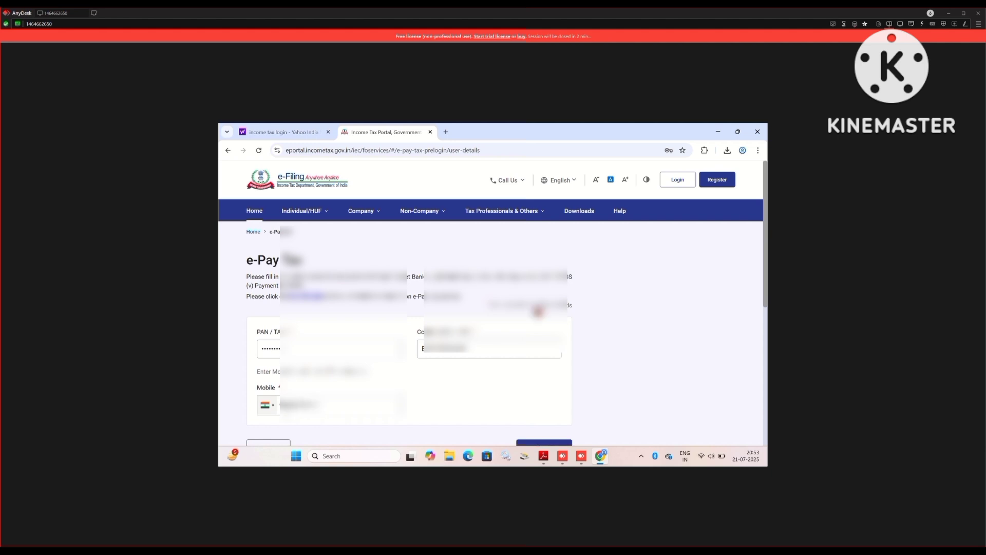
{"action": "scroll", "coordinate": [413, 378], "scroll_direction": "down", "scroll_amount": 1}
{"action": "scroll", "coordinate": [414, 377], "scroll_direction": "down", "scroll_amount": 2}
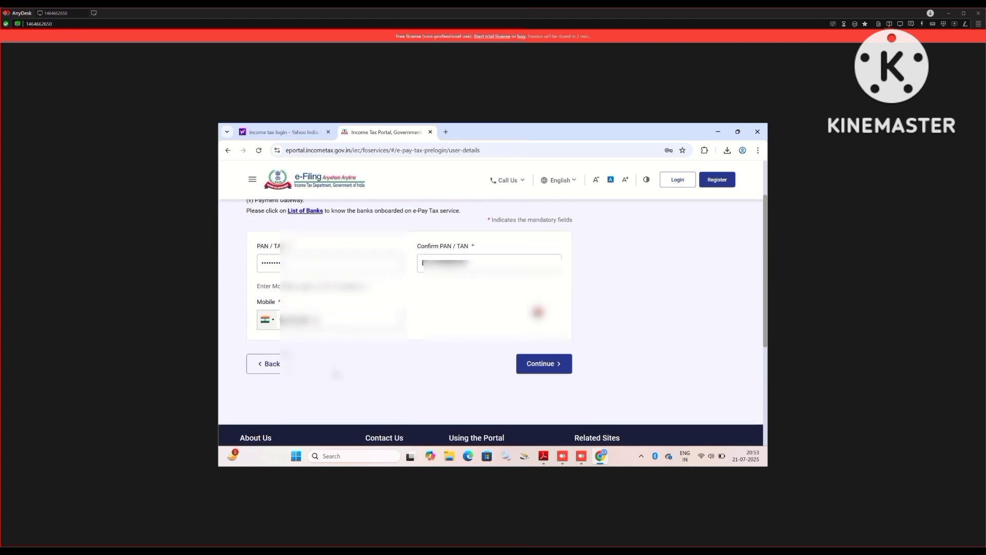
{"action": "left_click", "coordinate": [538, 364]}
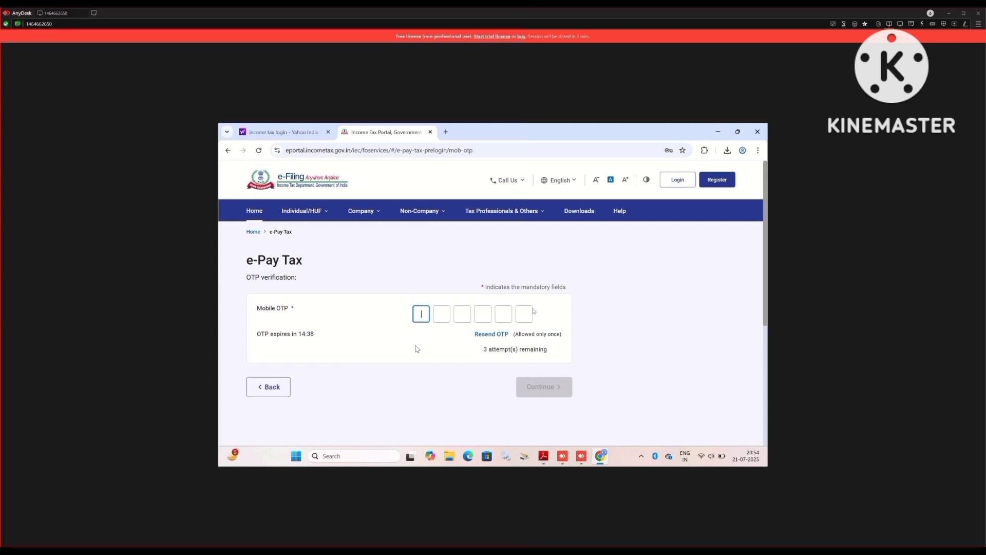
Enter the six-digit mobile OTP, verify it, and continue to make a new payment.
{"action": "type", "text": "111111"}
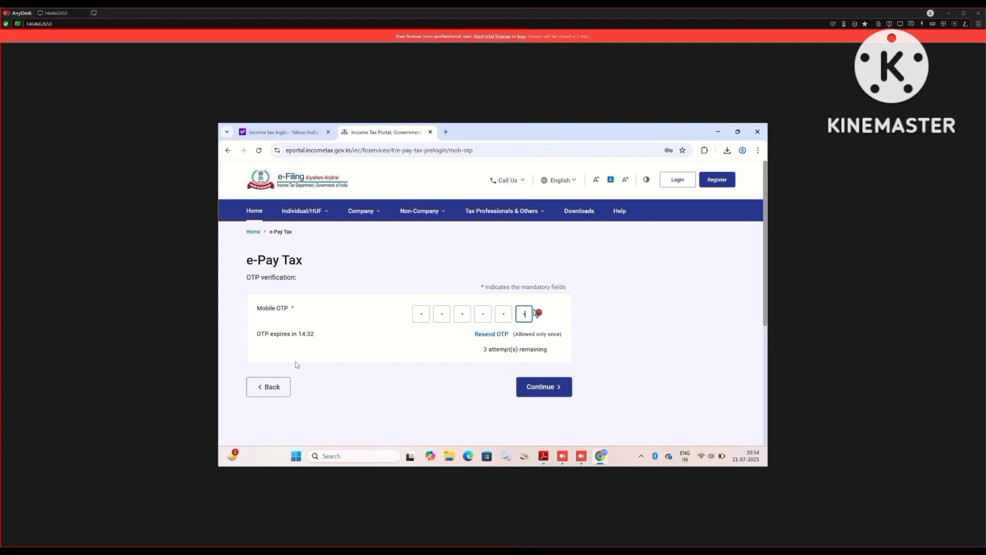
{"action": "left_click", "coordinate": [546, 390]}
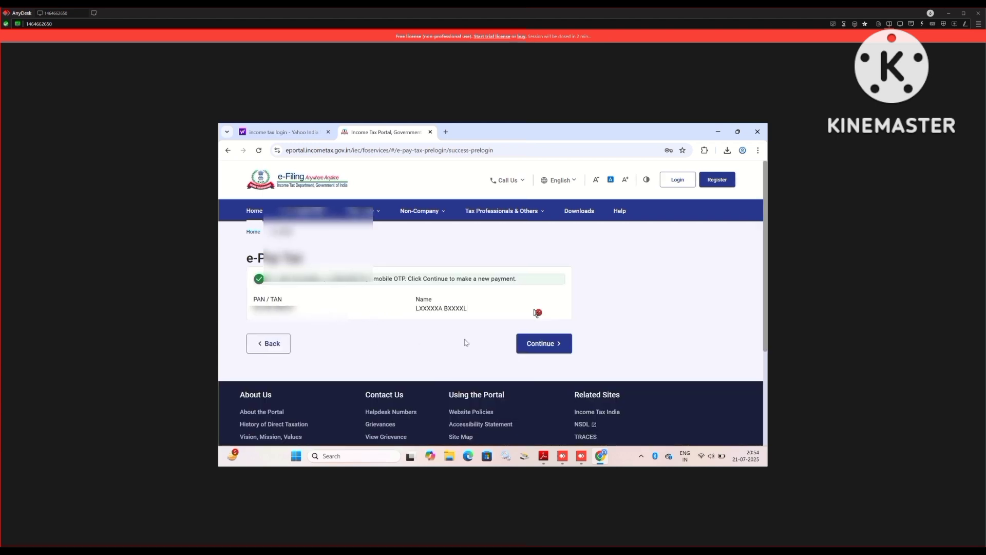
{"action": "left_click", "coordinate": [544, 343]}
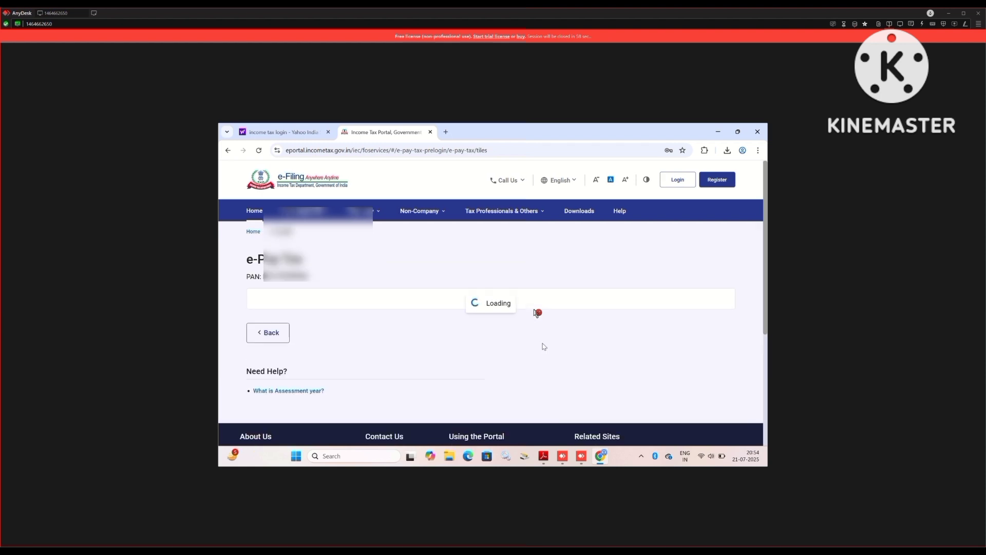
{"action": "scroll", "coordinate": [437, 278], "scroll_direction": "down", "scroll_amount": 1}
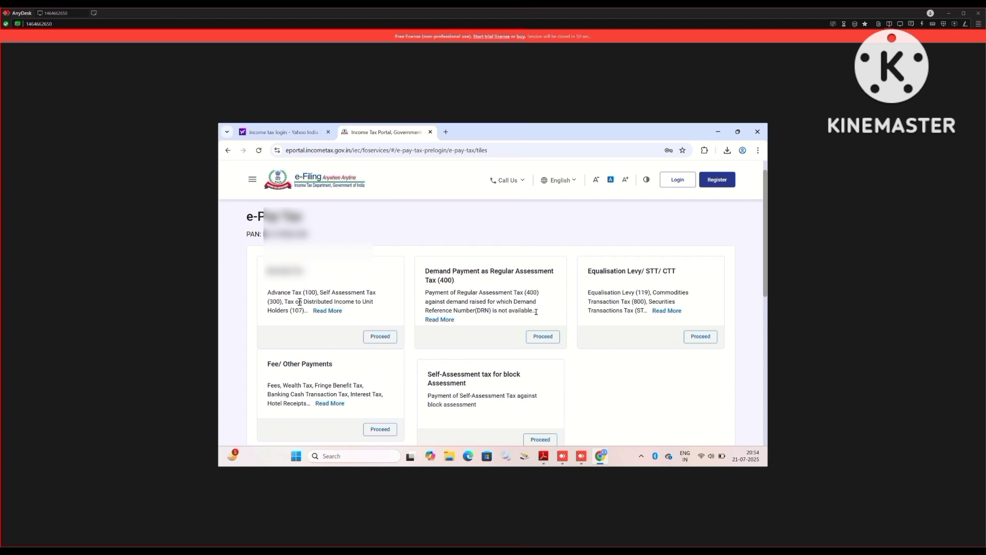
{"action": "left_click", "coordinate": [536, 312]}
{"action": "mouse_move", "coordinate": [321, 307]}
{"action": "mouse_move", "coordinate": [338, 405]}
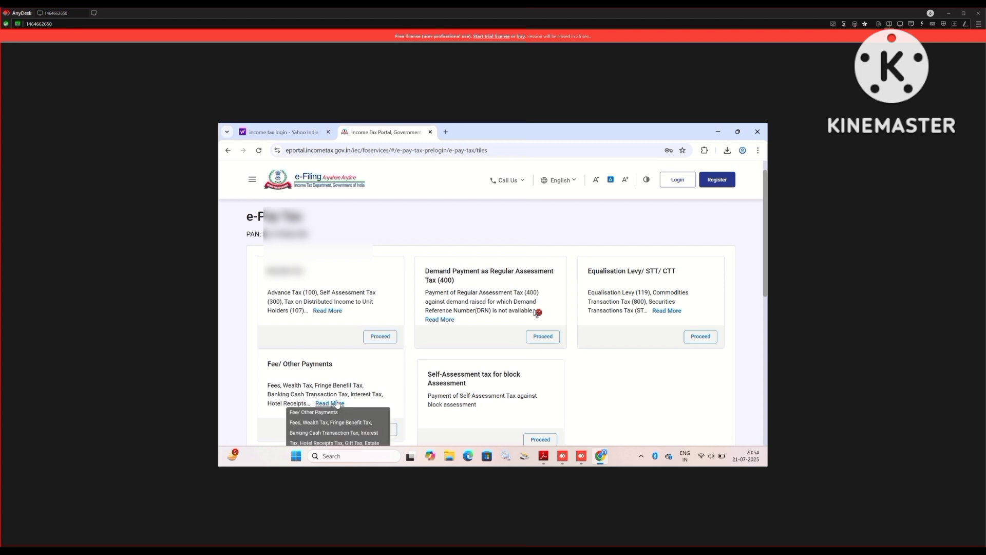
{"action": "scroll", "coordinate": [338, 404], "scroll_direction": "down", "scroll_amount": 3}
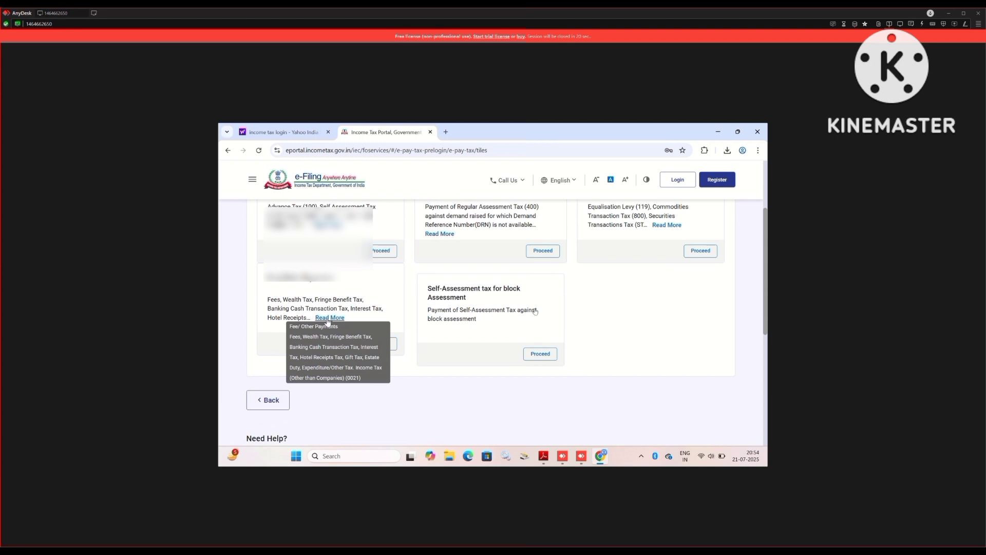
{"action": "left_click", "coordinate": [536, 311]}
Start a Fee/Other Payments payment and browse the Major Head tax types list.
{"action": "left_click", "coordinate": [381, 345]}
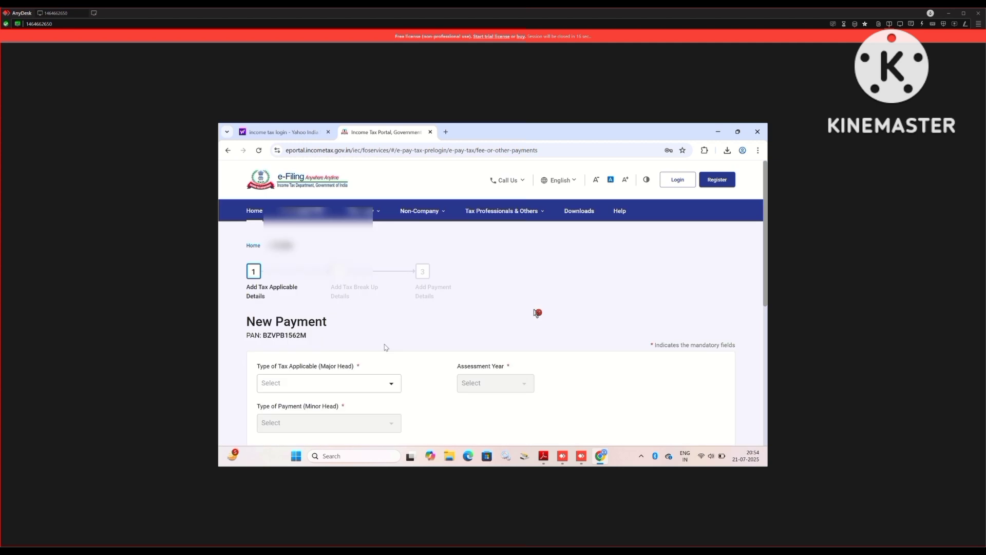
{"action": "scroll", "coordinate": [364, 345], "scroll_direction": "down", "scroll_amount": 2}
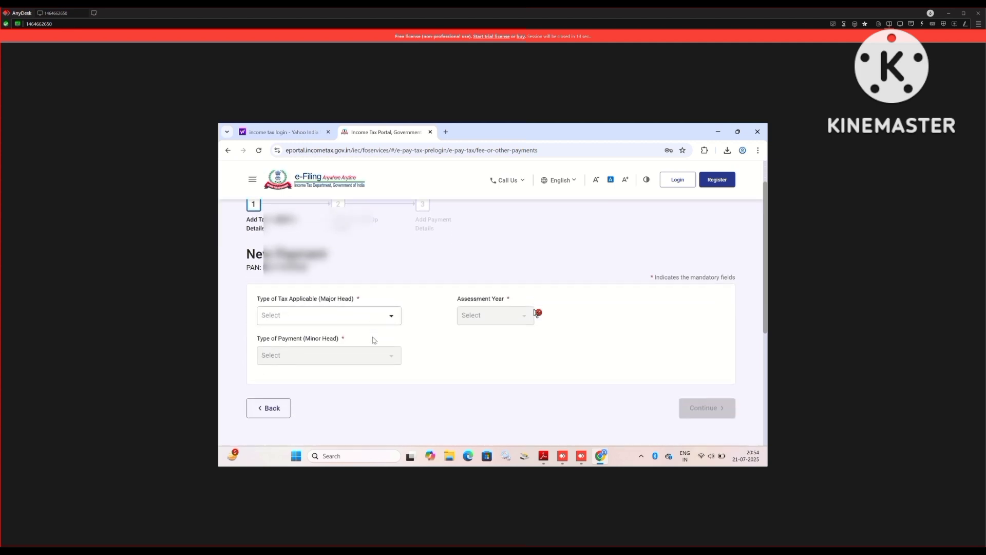
{"action": "left_click", "coordinate": [355, 297]}
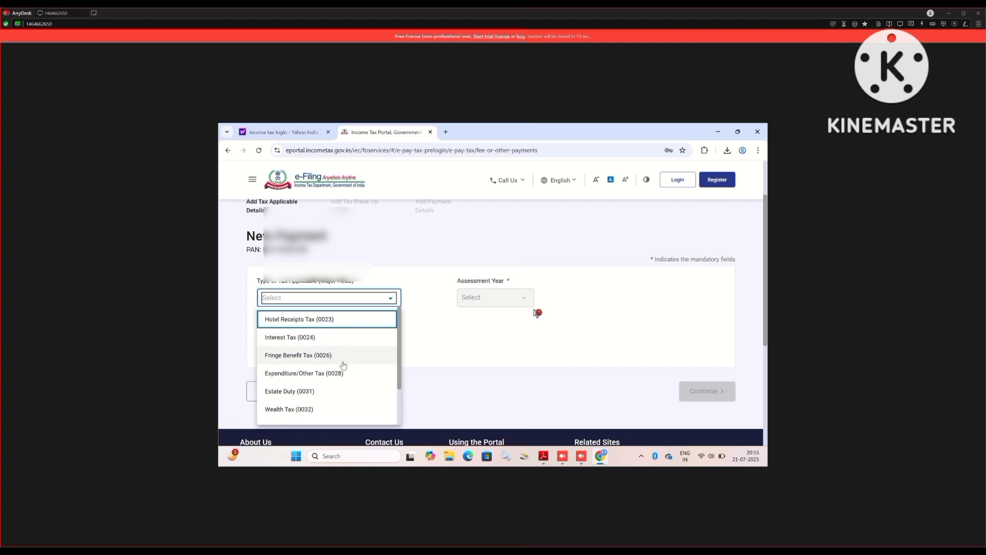
{"action": "scroll", "coordinate": [341, 354], "scroll_direction": "down", "scroll_amount": 2}
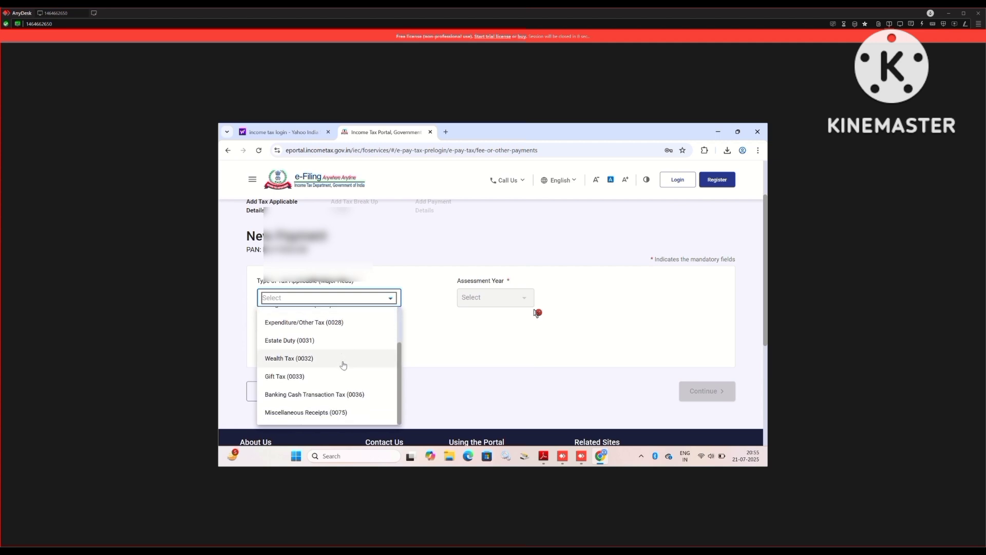
{"action": "scroll", "coordinate": [343, 365], "scroll_direction": "down", "scroll_amount": 1}
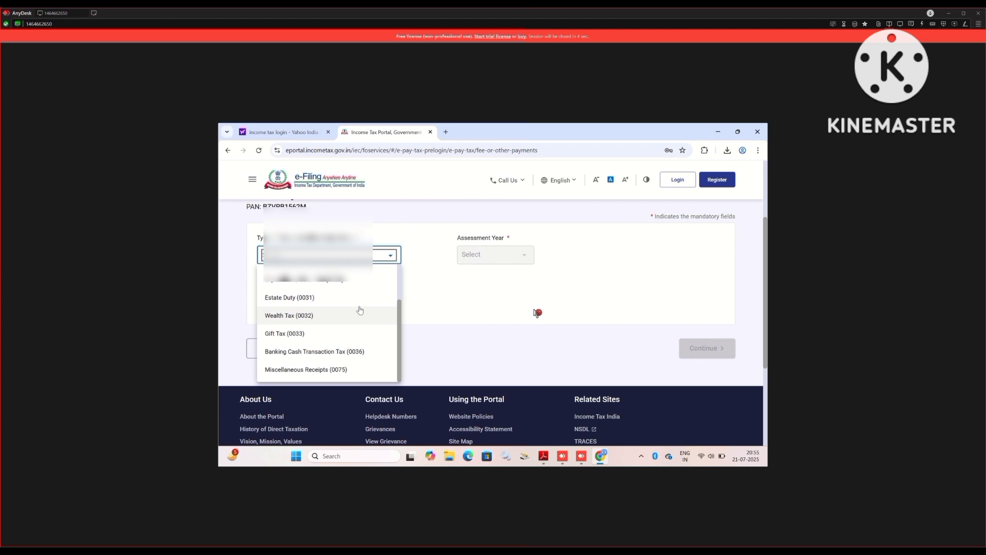
{"action": "left_click_drag", "start_coordinate": [398, 327], "coordinate": [406, 284]}
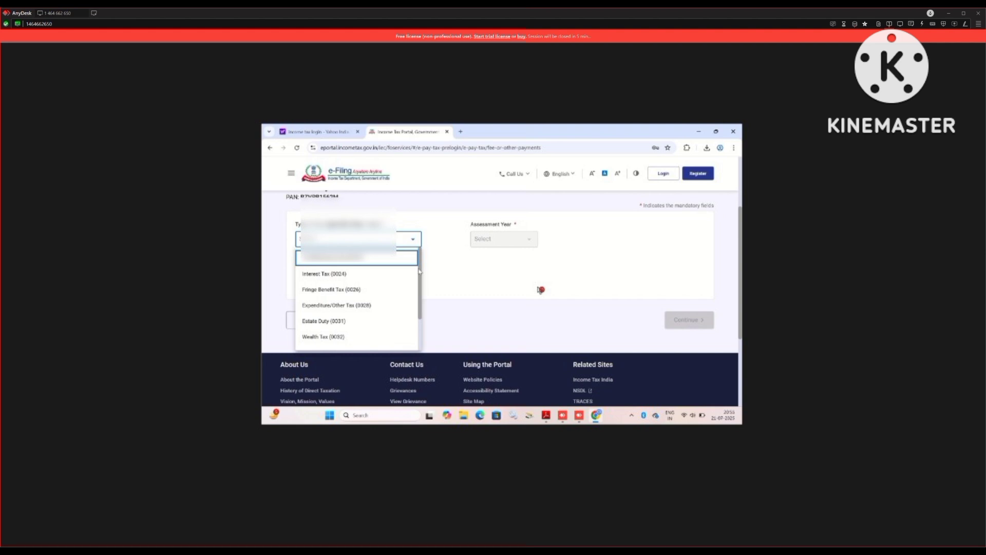
{"action": "left_click", "coordinate": [541, 290]}
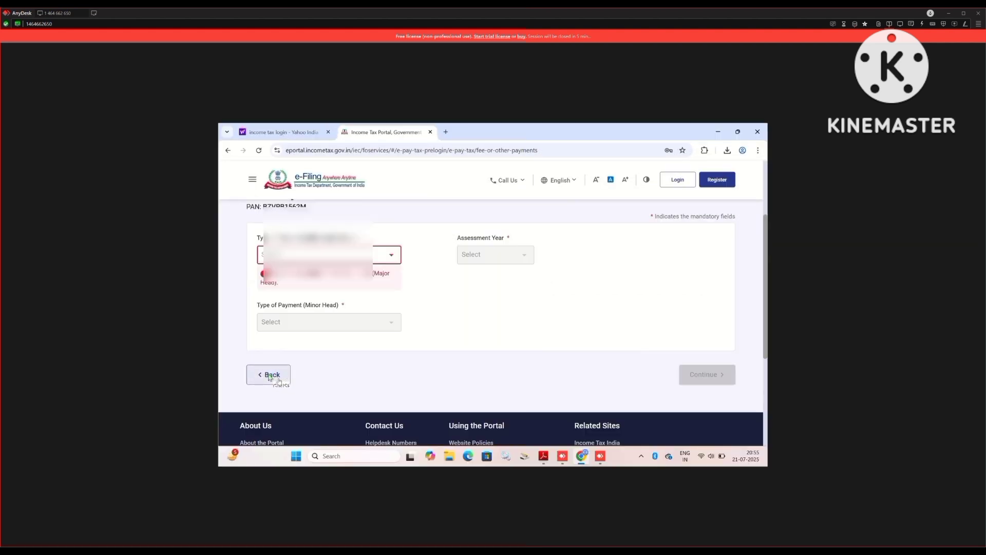
{"action": "left_click", "coordinate": [269, 378]}
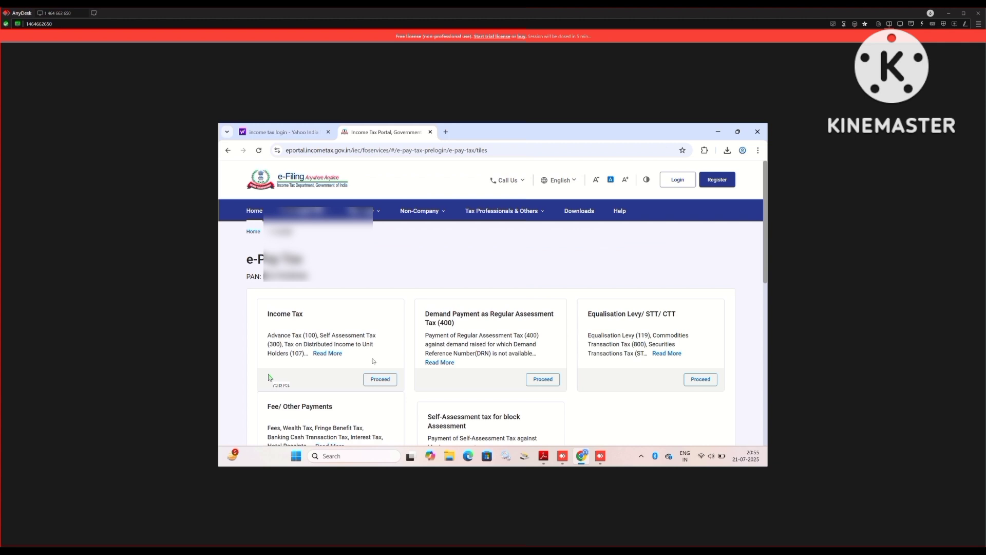
{"action": "left_click", "coordinate": [380, 379]}
{"action": "scroll", "coordinate": [381, 381], "scroll_direction": "down", "scroll_amount": 3}
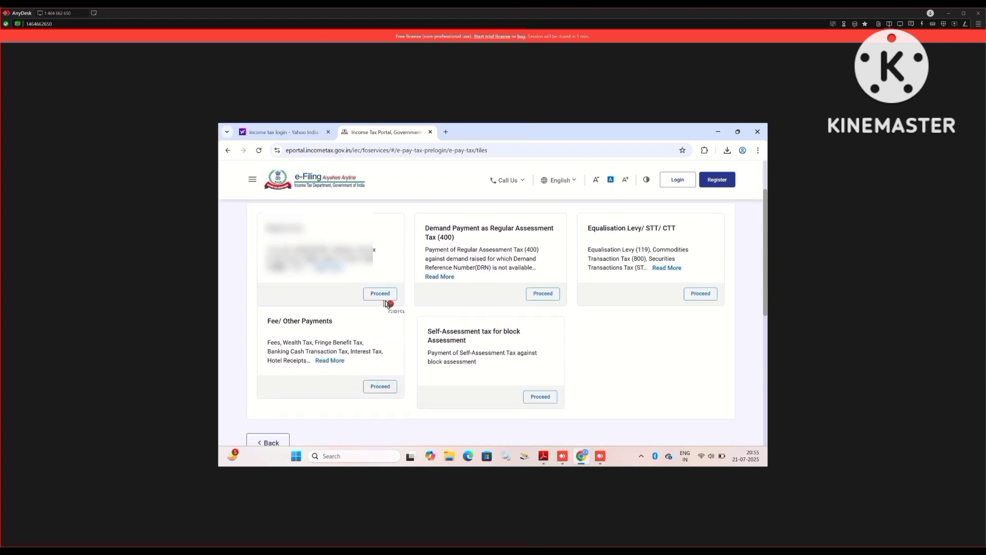
{"action": "left_click", "coordinate": [380, 294]}
{"action": "left_click", "coordinate": [296, 373]}
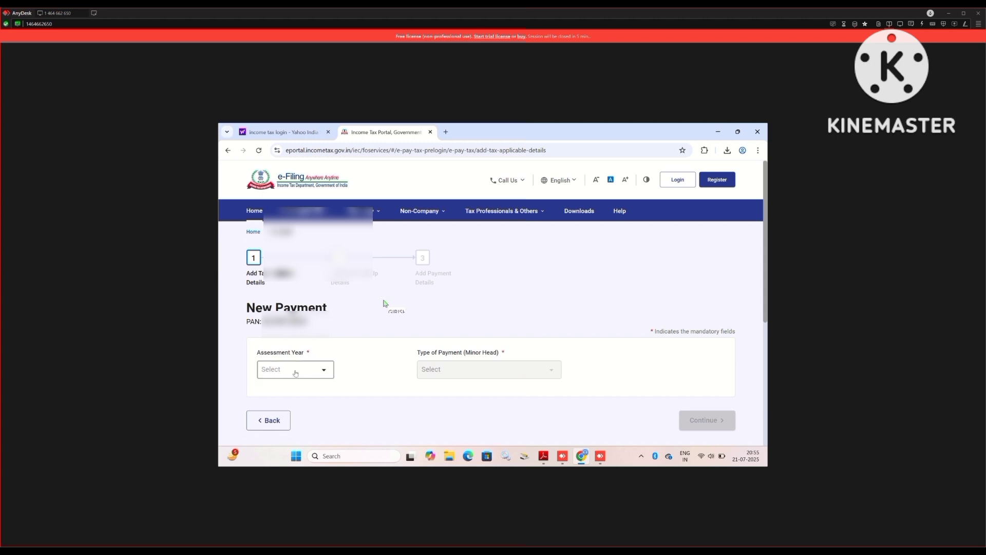
{"action": "left_click", "coordinate": [307, 369]}
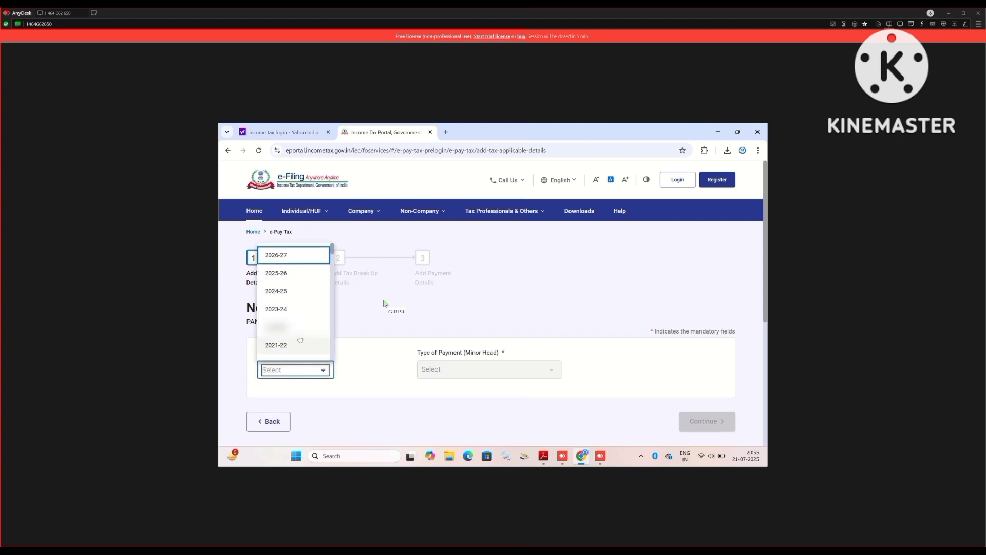
{"action": "left_click", "coordinate": [303, 258]}
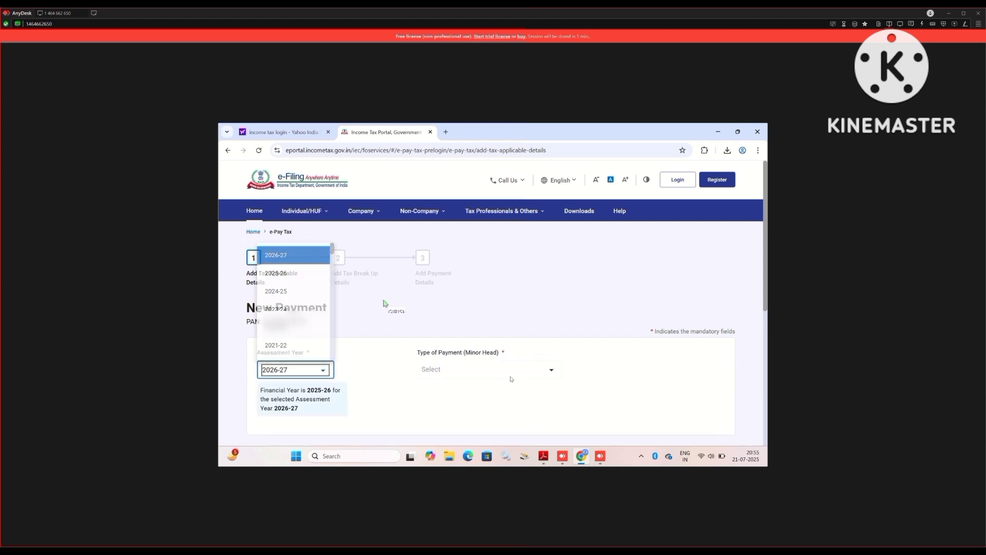
{"action": "left_click", "coordinate": [519, 374]}
{"action": "scroll", "coordinate": [483, 350], "scroll_direction": "down", "scroll_amount": 2}
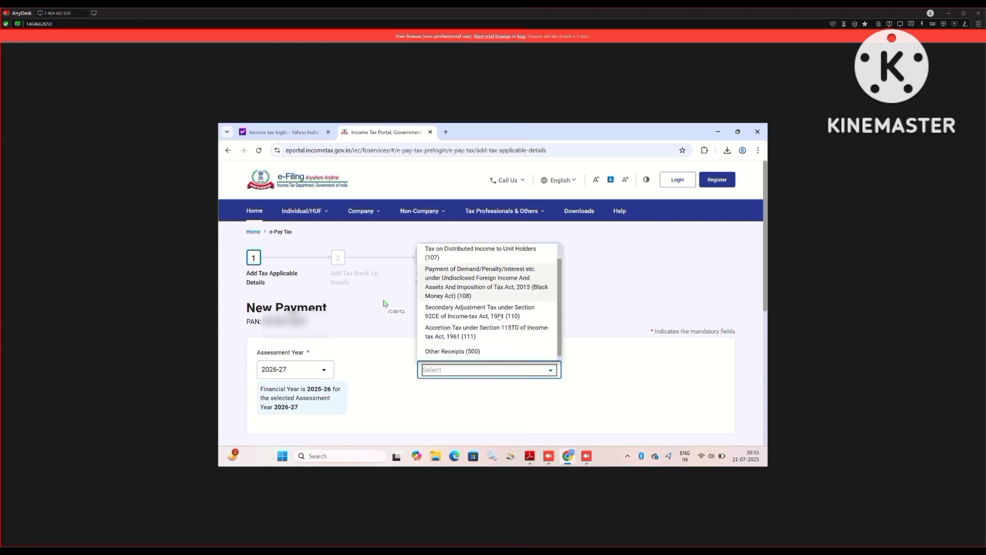
{"action": "left_click", "coordinate": [481, 352]}
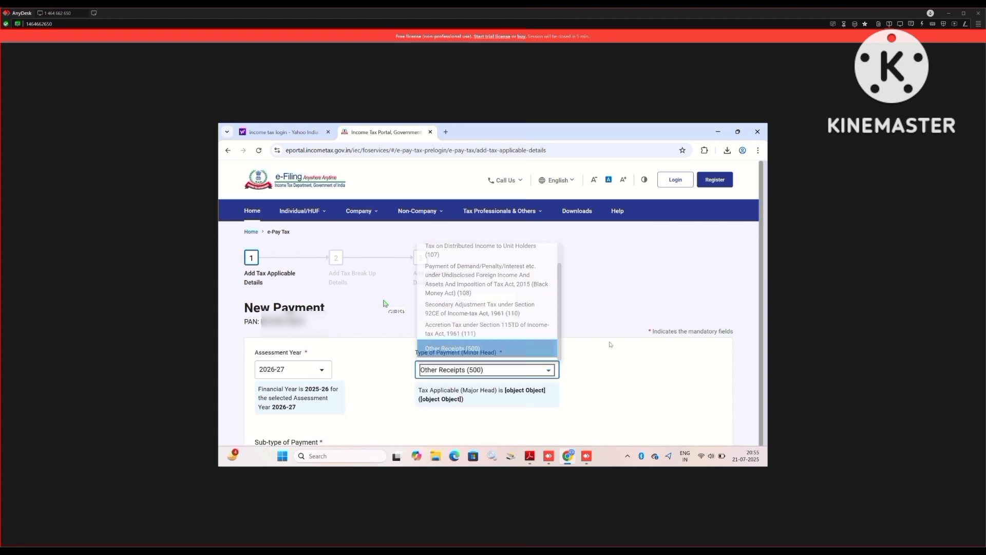
{"action": "scroll", "coordinate": [612, 344], "scroll_direction": "down", "scroll_amount": 3}
{"action": "scroll", "coordinate": [611, 343], "scroll_direction": "down", "scroll_amount": 3}
{"action": "scroll", "coordinate": [391, 319], "scroll_direction": "up", "scroll_amount": 5}
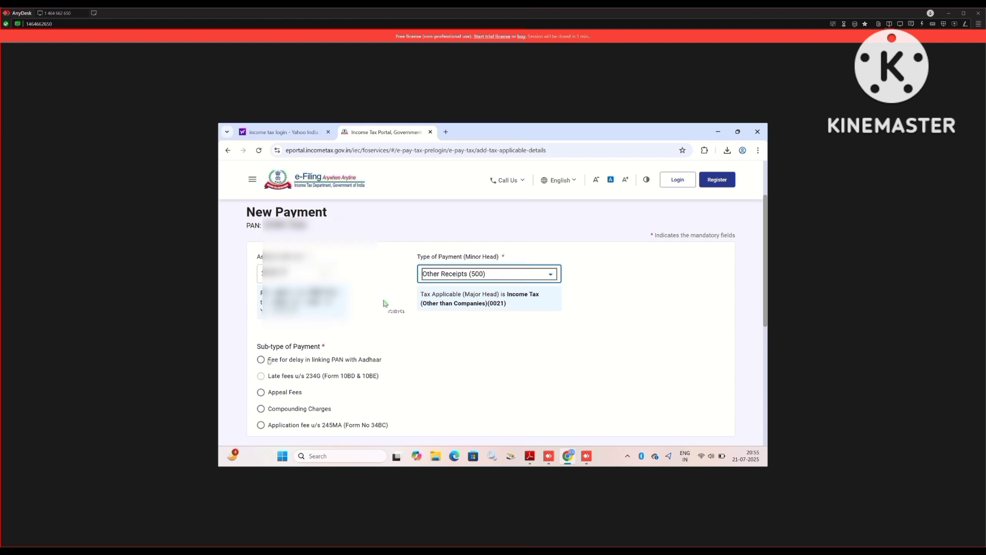
{"action": "left_click", "coordinate": [265, 362]}
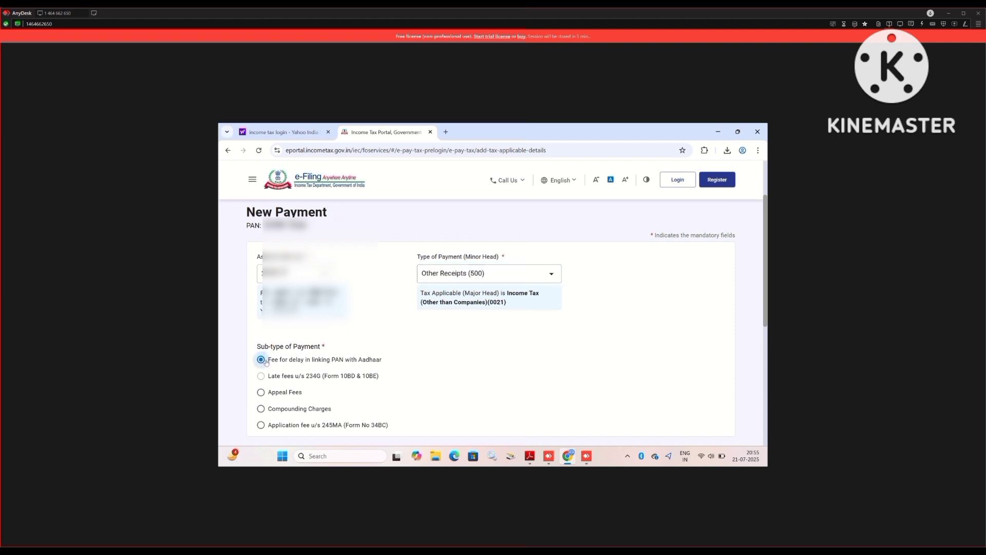
{"action": "scroll", "coordinate": [521, 382], "scroll_direction": "down", "scroll_amount": 1}
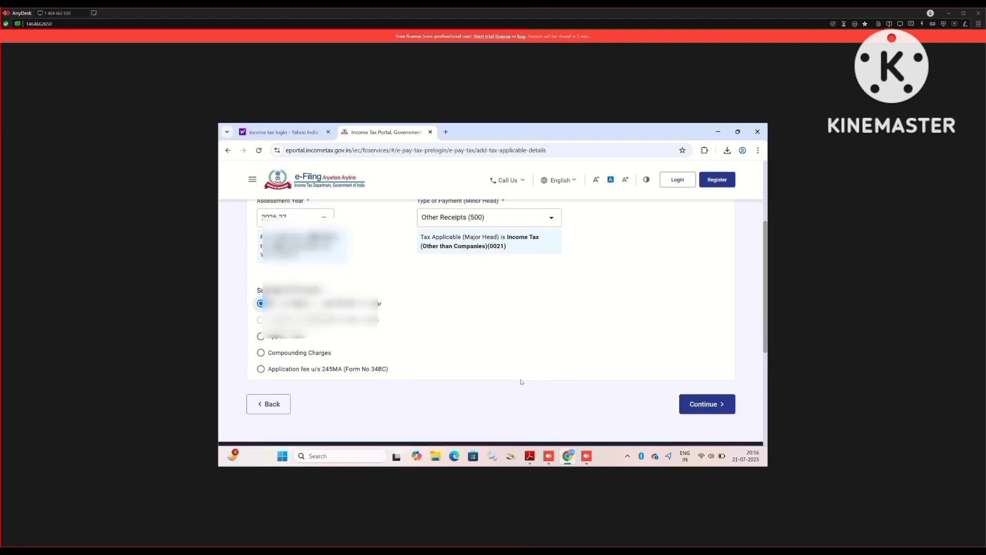
{"action": "scroll", "coordinate": [522, 382], "scroll_direction": "down", "scroll_amount": 3}
{"action": "scroll", "coordinate": [647, 344], "scroll_direction": "up", "scroll_amount": 2}
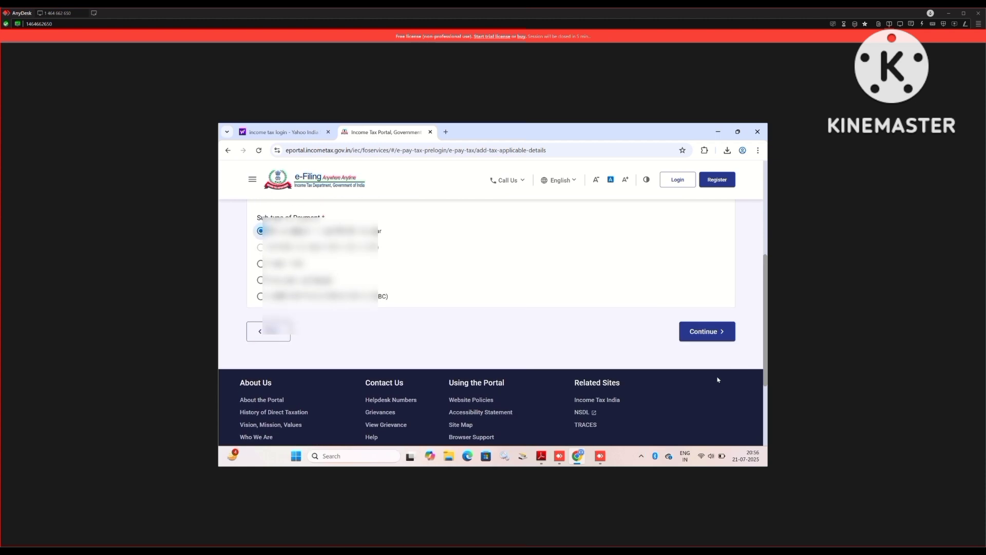
Move through the tax breakup step, confirming the ₹1,000 amount.
{"action": "left_click", "coordinate": [717, 334]}
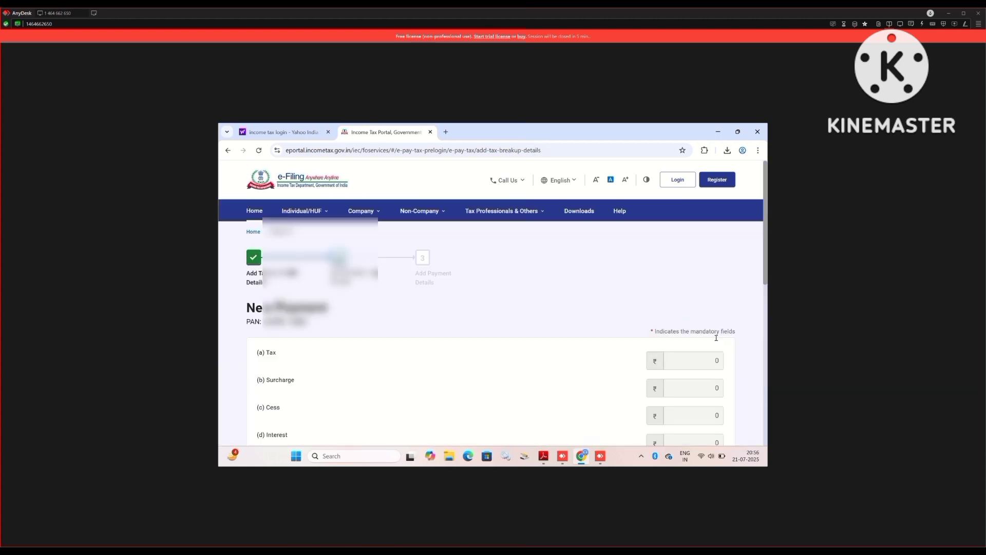
{"action": "scroll", "coordinate": [661, 329], "scroll_direction": "down", "scroll_amount": 6}
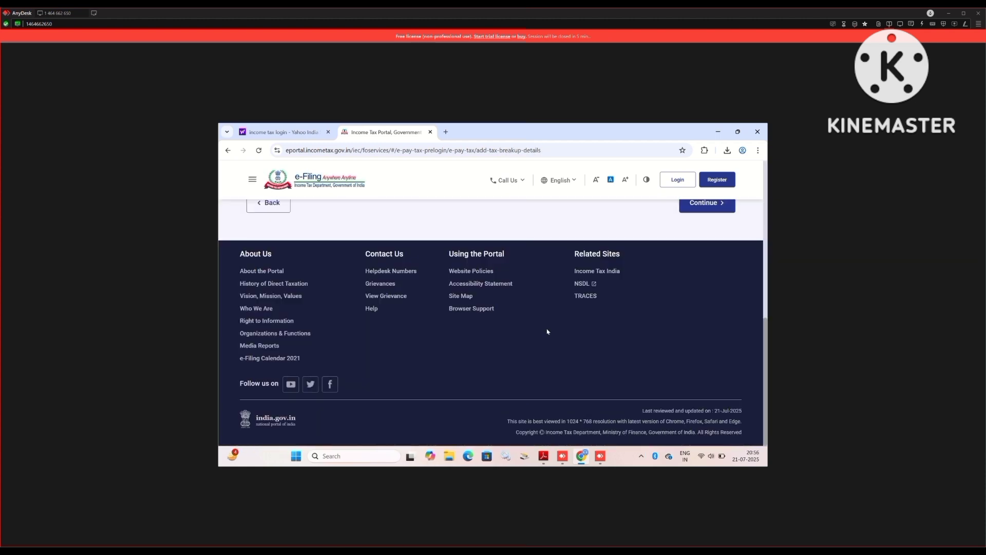
{"action": "scroll", "coordinate": [550, 338], "scroll_direction": "up", "scroll_amount": 3}
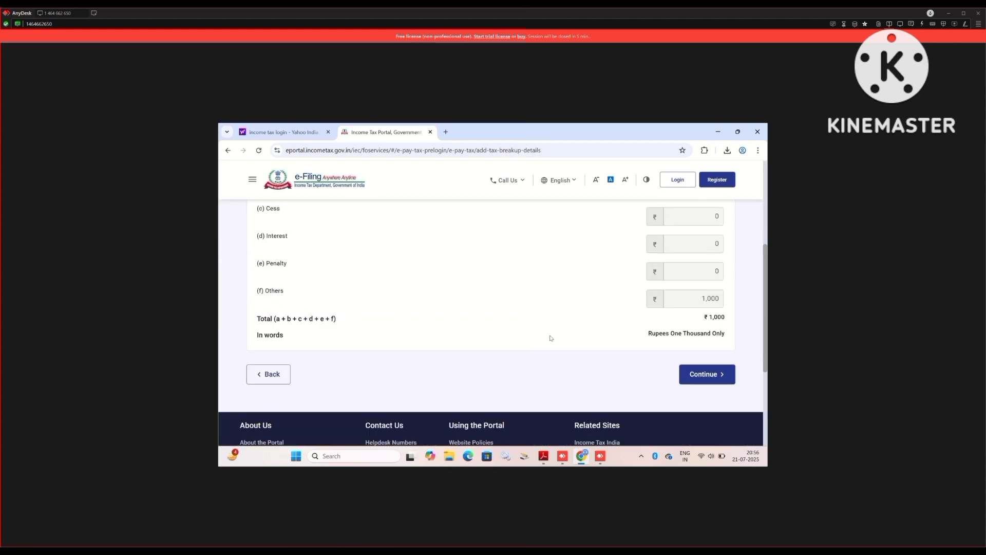
{"action": "left_click", "coordinate": [713, 376]}
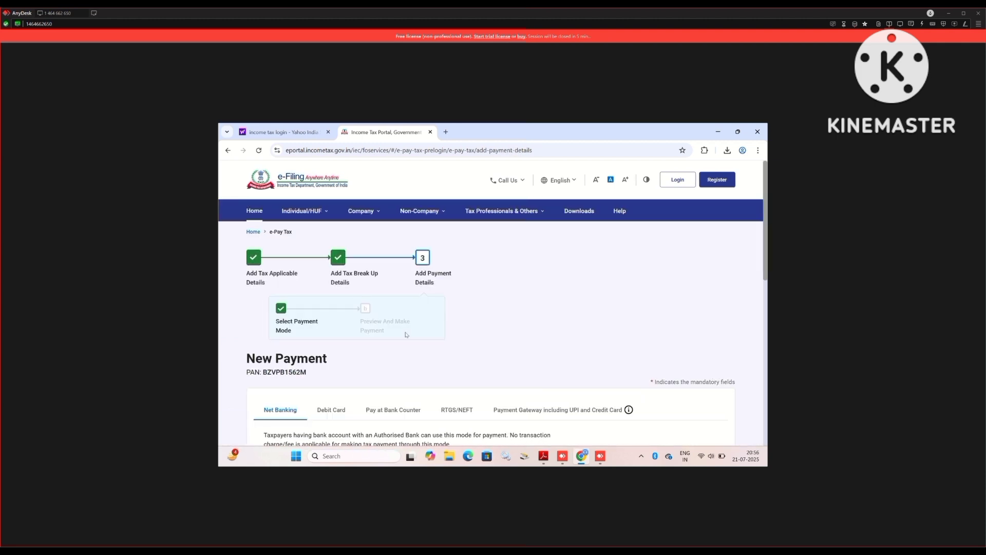
Pay via Payment Gateway with State Bank Of India and continue to the preview.
{"action": "scroll", "coordinate": [405, 335], "scroll_direction": "down", "scroll_amount": 5}
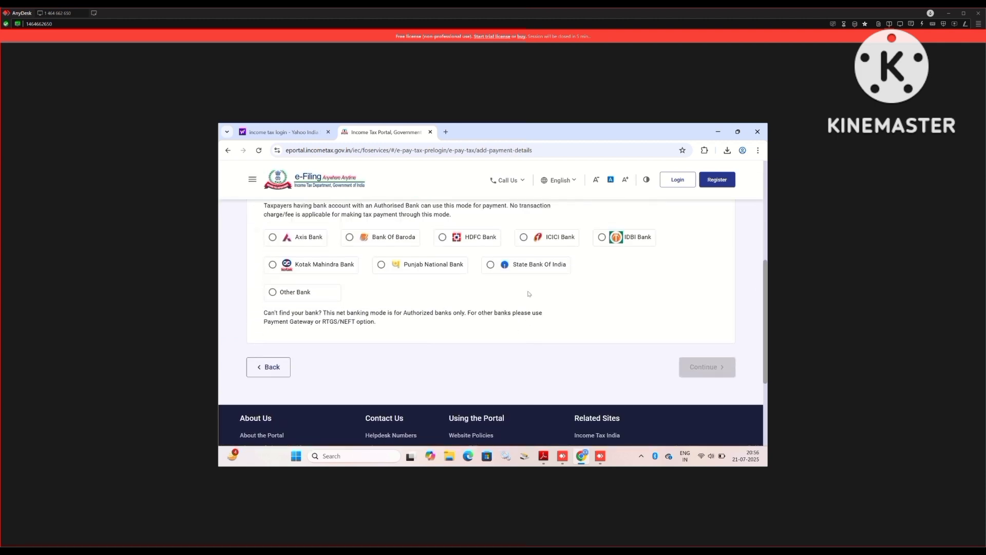
{"action": "scroll", "coordinate": [529, 294], "scroll_direction": "up", "scroll_amount": 2}
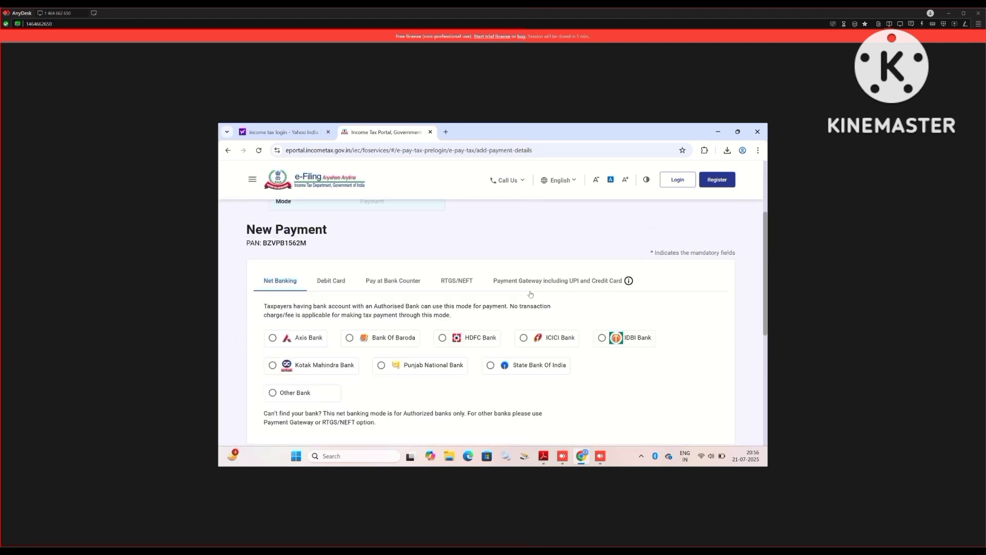
{"action": "left_click", "coordinate": [559, 287]}
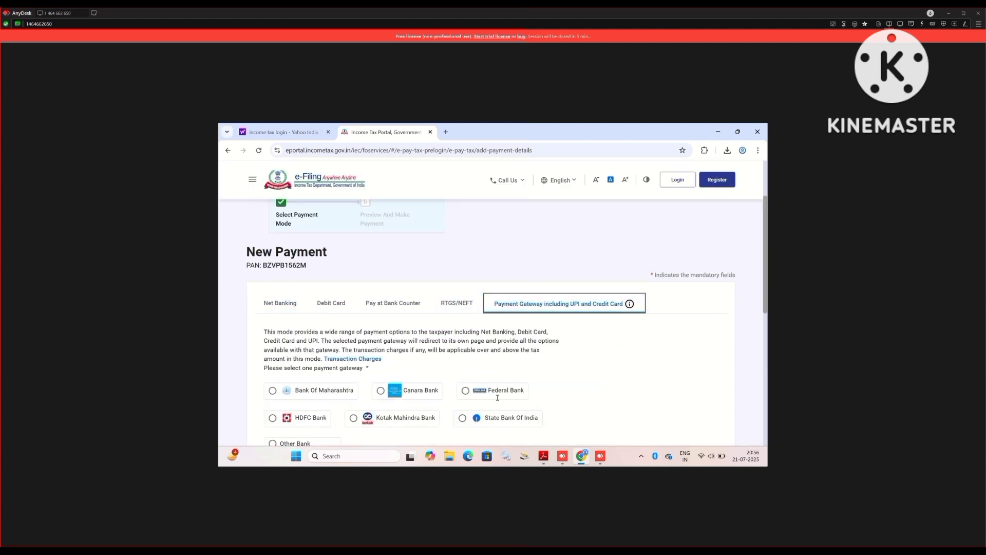
{"action": "scroll", "coordinate": [463, 328], "scroll_direction": "down", "scroll_amount": 3}
{"action": "scroll", "coordinate": [462, 328], "scroll_direction": "up", "scroll_amount": 1}
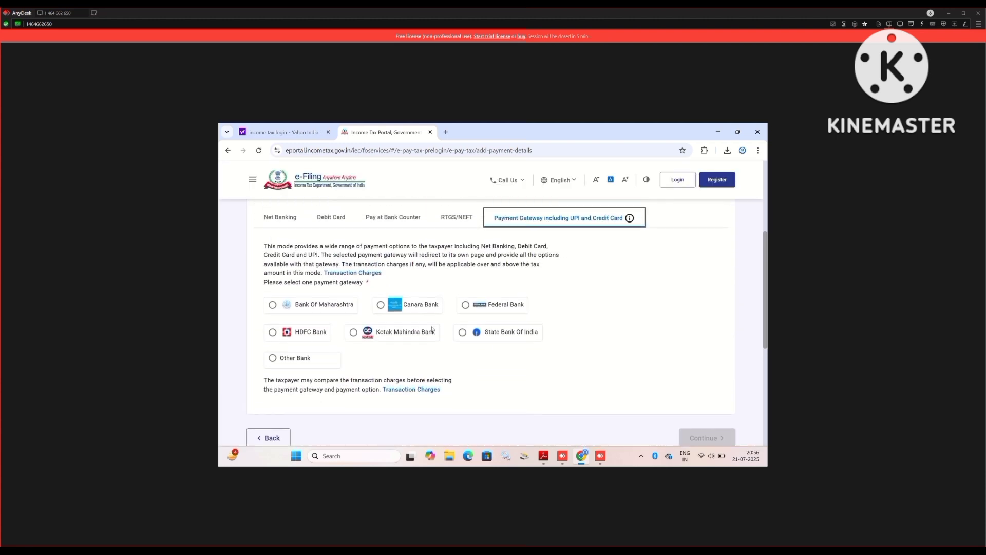
{"action": "left_click", "coordinate": [461, 338]}
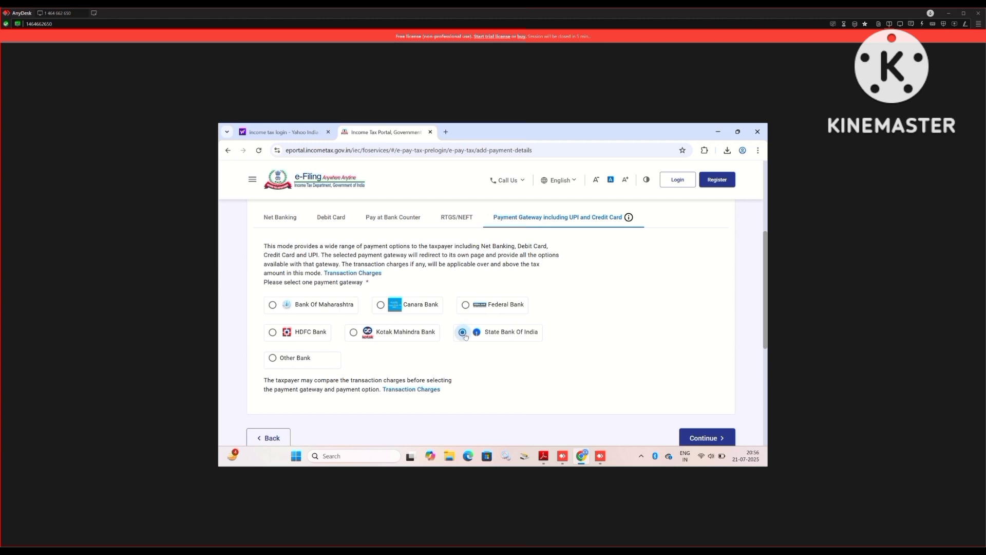
{"action": "left_click", "coordinate": [706, 437]}
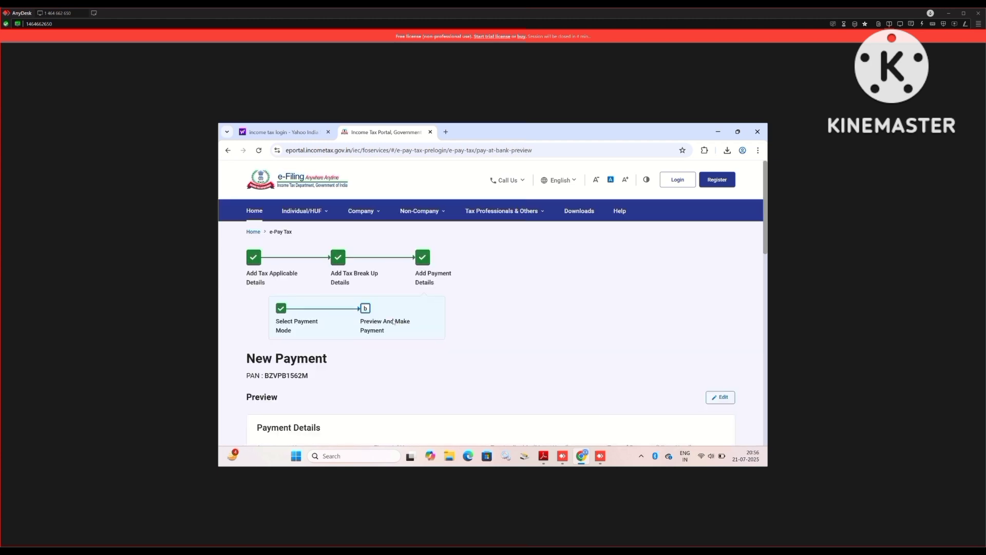
Choose Pay Now to pay the ₹1,000 challan immediately.
{"action": "scroll", "coordinate": [394, 322], "scroll_direction": "down", "scroll_amount": 10}
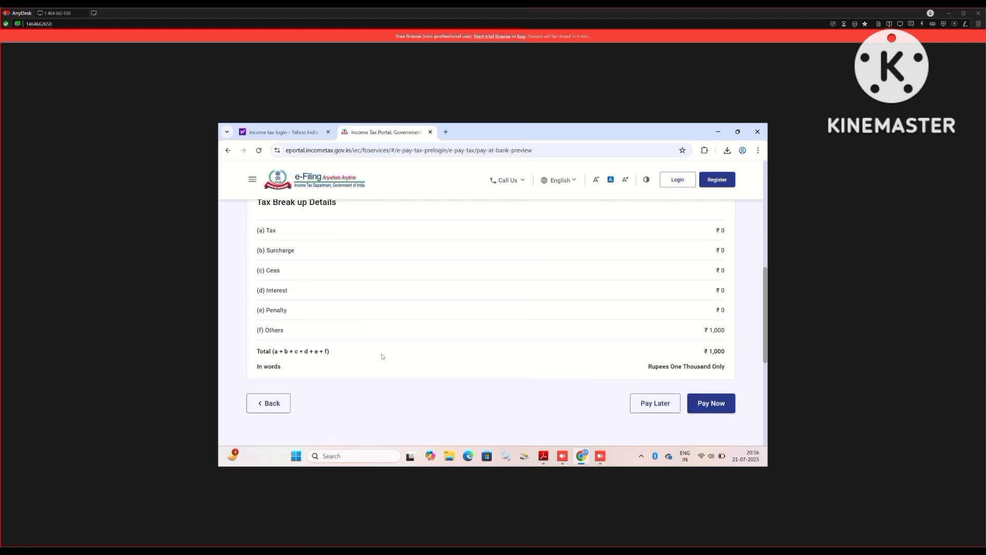
{"action": "scroll", "coordinate": [383, 356], "scroll_direction": "down", "scroll_amount": 3}
{"action": "scroll", "coordinate": [612, 343], "scroll_direction": "up", "scroll_amount": 1}
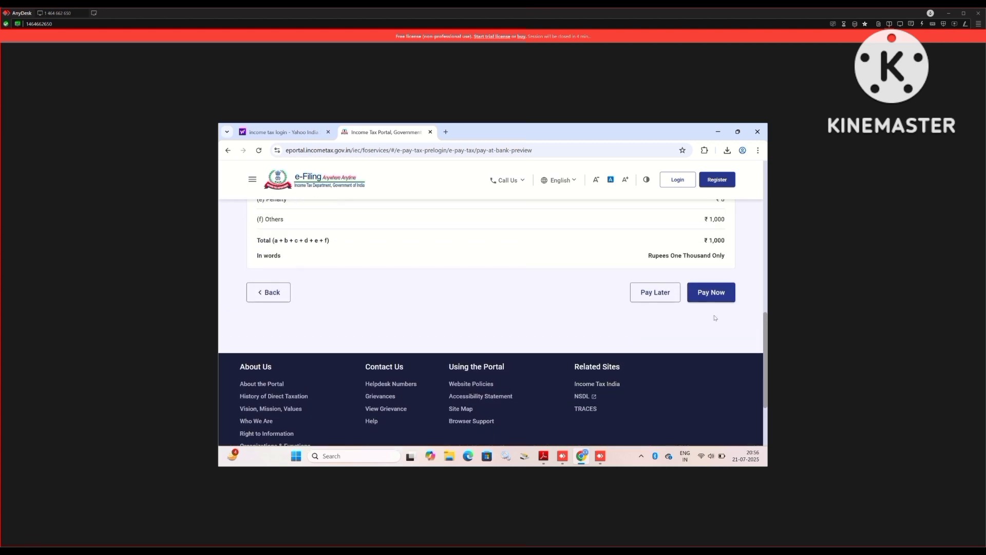
{"action": "left_click", "coordinate": [716, 291]}
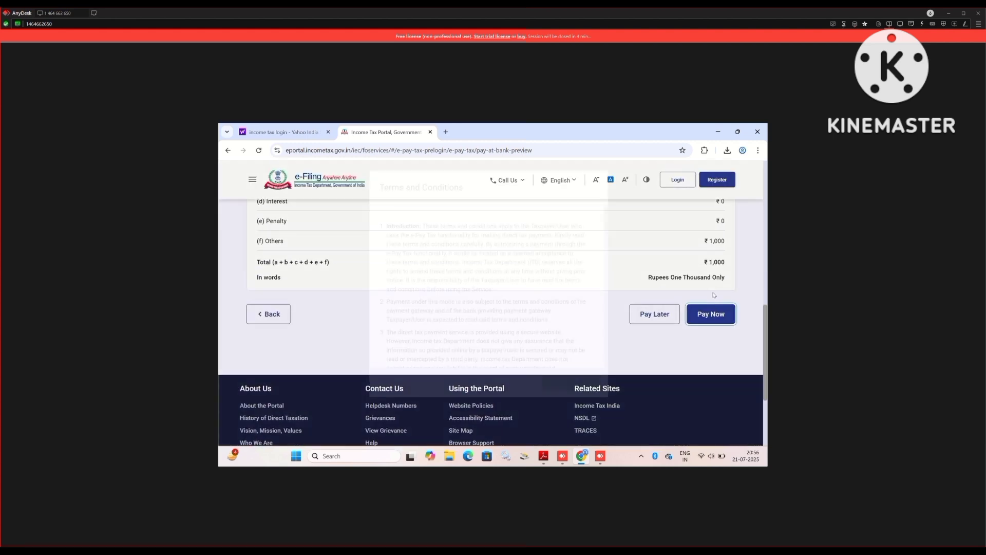
Accept the Terms and Conditions and submit the payment to the bank.
{"action": "scroll", "coordinate": [500, 332], "scroll_direction": "down", "scroll_amount": 15}
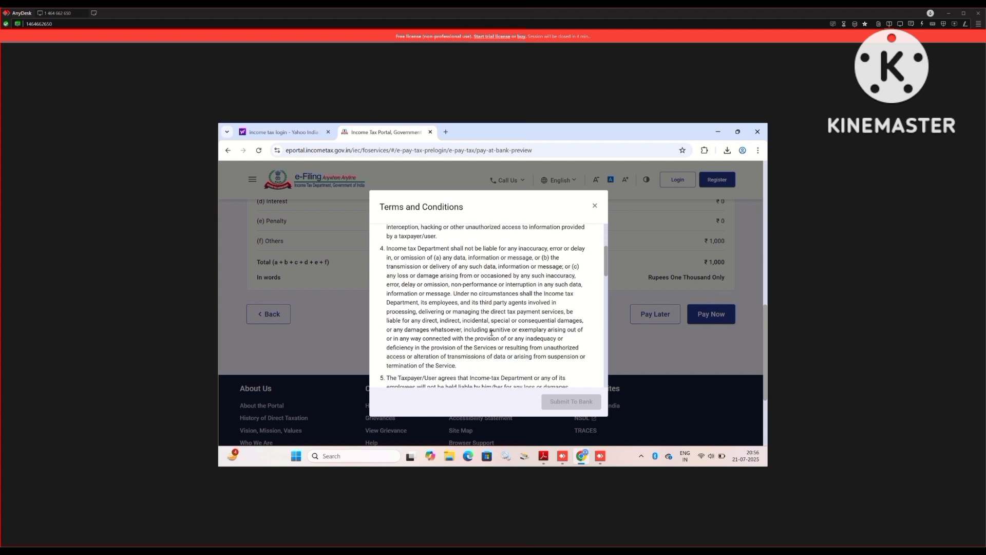
{"action": "scroll", "coordinate": [500, 332], "scroll_direction": "down", "scroll_amount": 3}
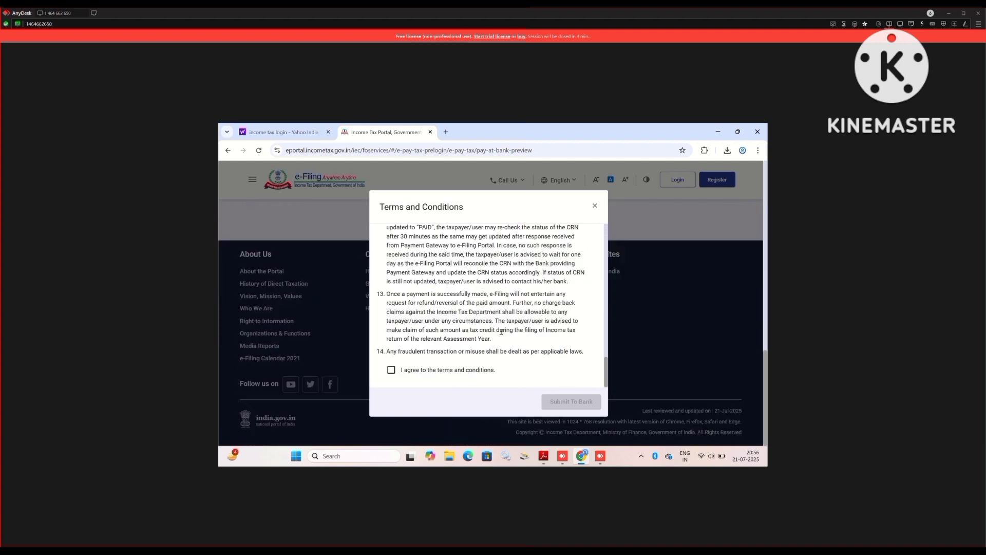
{"action": "left_click", "coordinate": [396, 372]}
{"action": "left_click", "coordinate": [392, 373]}
{"action": "left_click", "coordinate": [391, 371]}
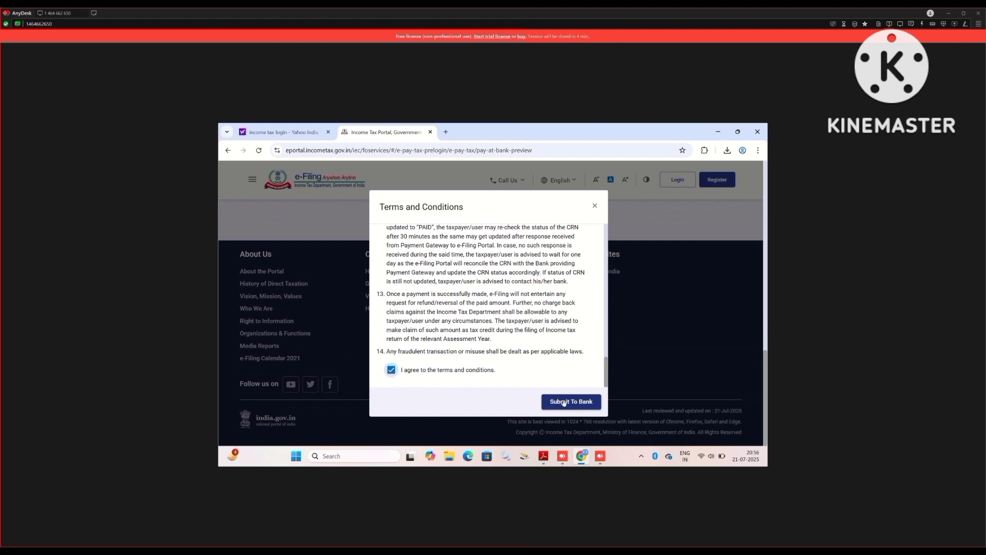
{"action": "left_click", "coordinate": [576, 410]}
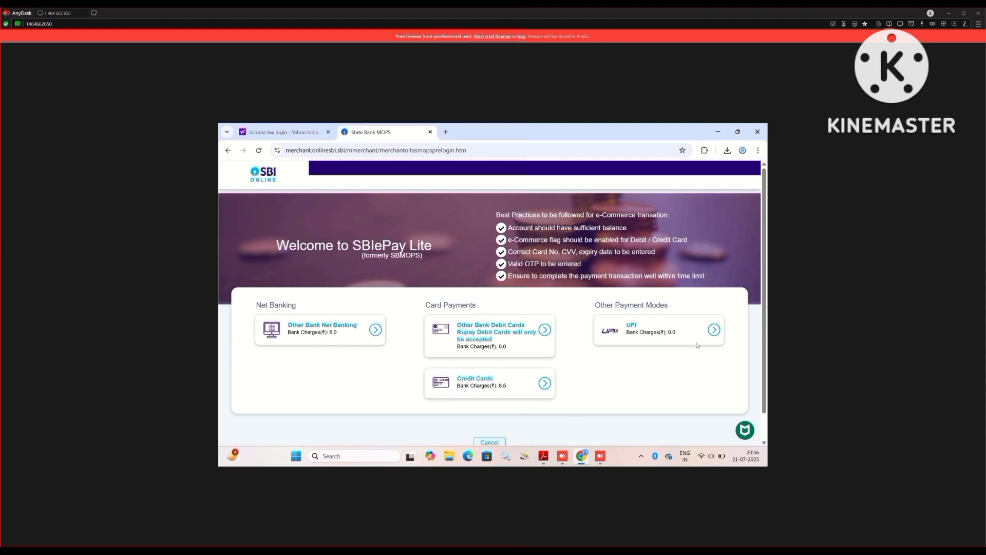
Pay the ₹1,000 challan via UPI in SBIePay Lite and acknowledge the success alert.
{"action": "left_click", "coordinate": [713, 330]}
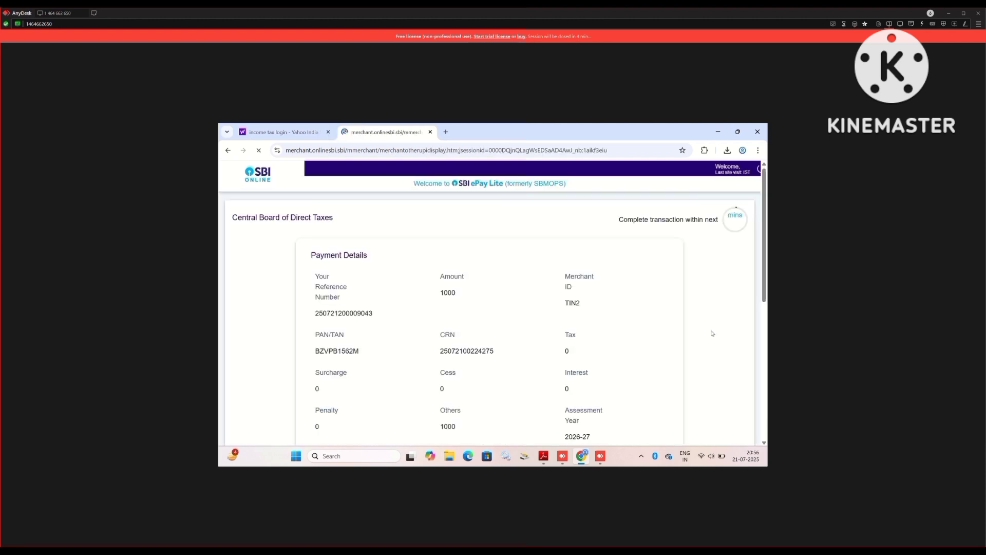
{"action": "scroll", "coordinate": [492, 317], "scroll_direction": "down", "scroll_amount": 8}
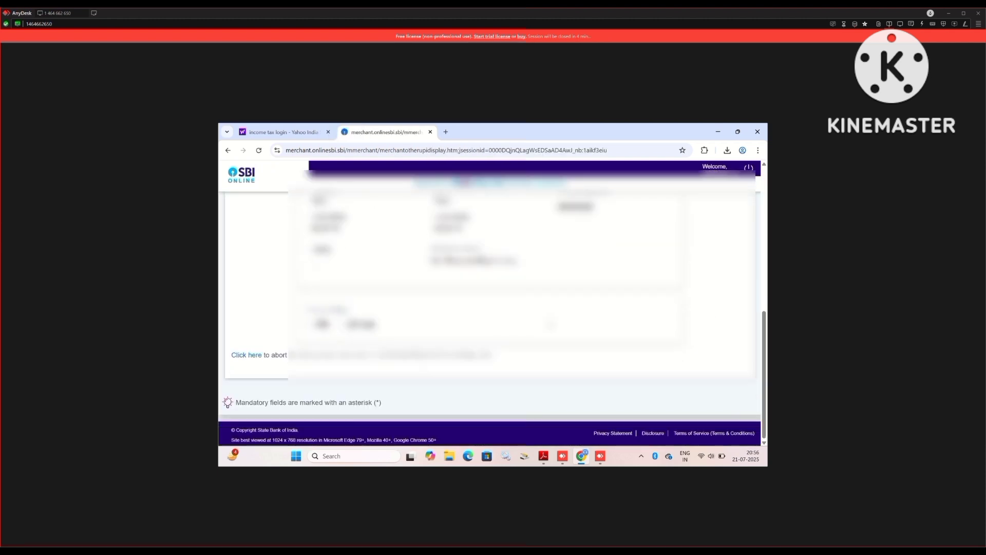
{"action": "left_click", "coordinate": [354, 324]}
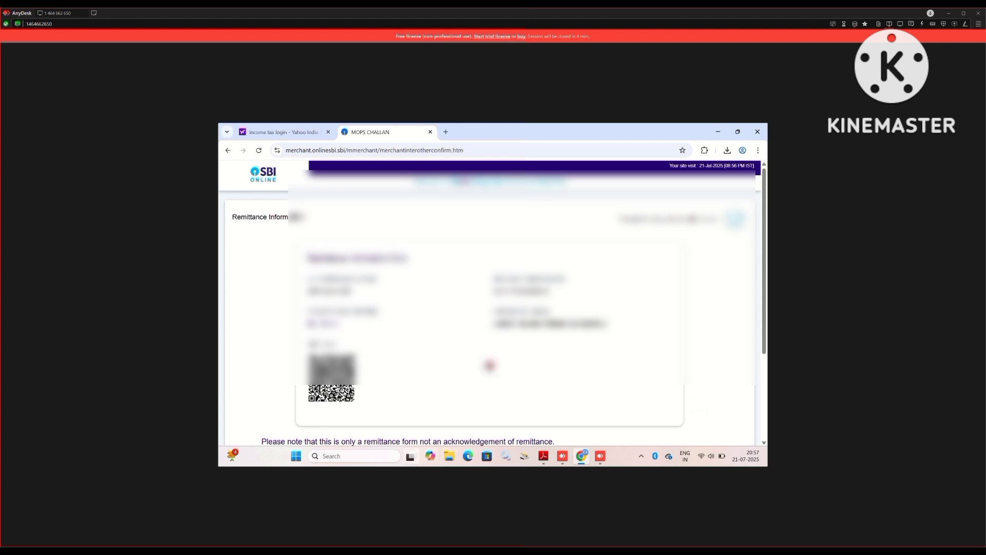
{"action": "mouse_move", "coordinate": [411, 457]}
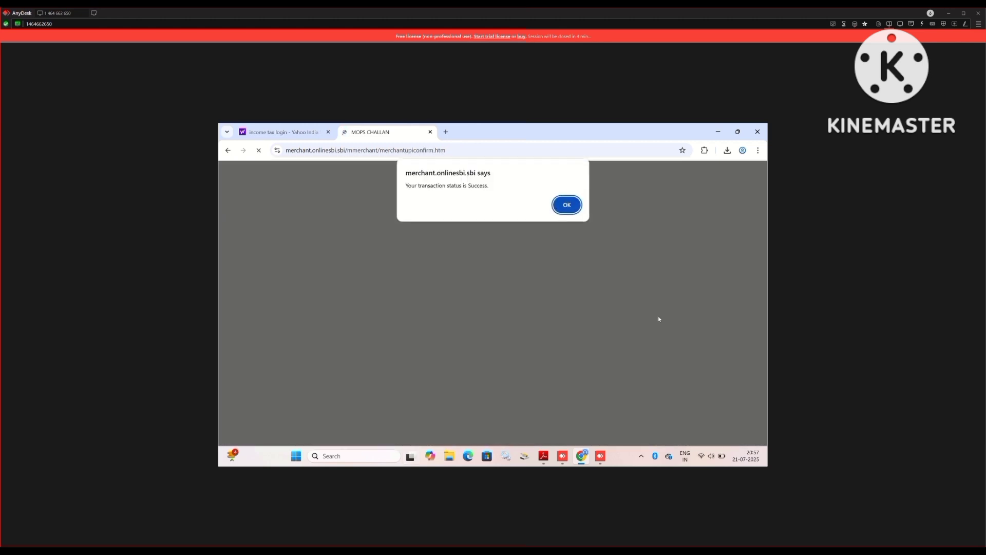
{"action": "left_click", "coordinate": [567, 205]}
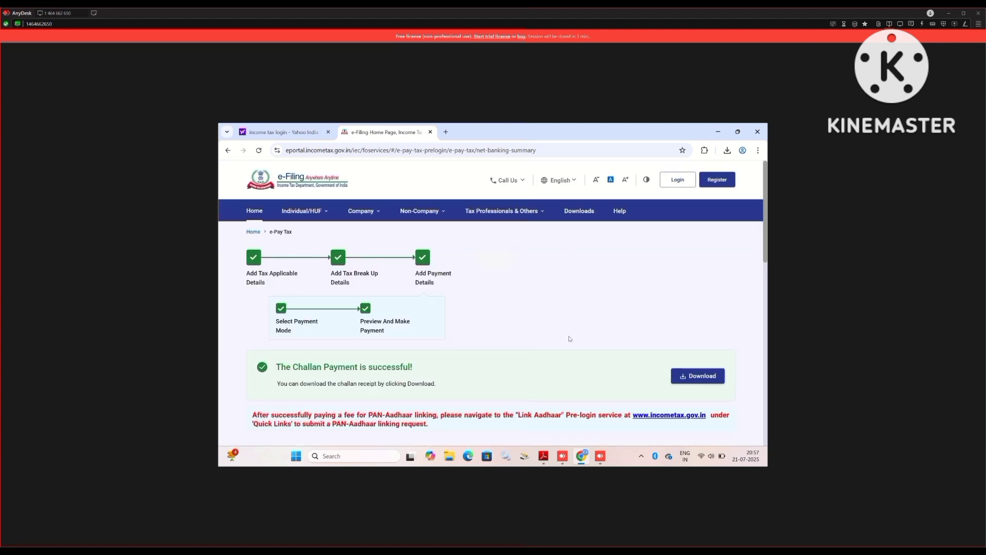
Download the challan receipt PDF from the payment success banner and review the receipt details.
{"action": "left_click", "coordinate": [702, 377]}
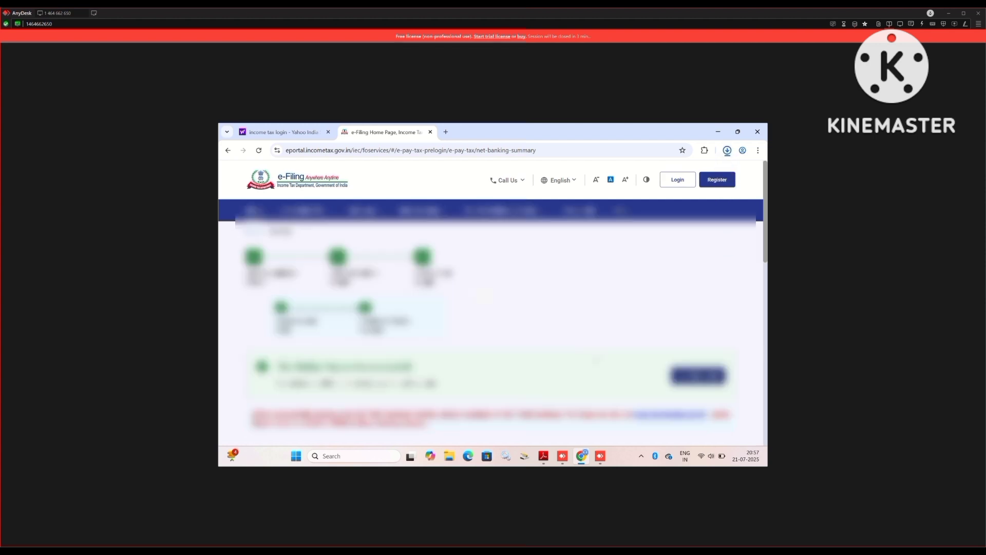
{"action": "scroll", "coordinate": [594, 361], "scroll_direction": "down", "scroll_amount": 7}
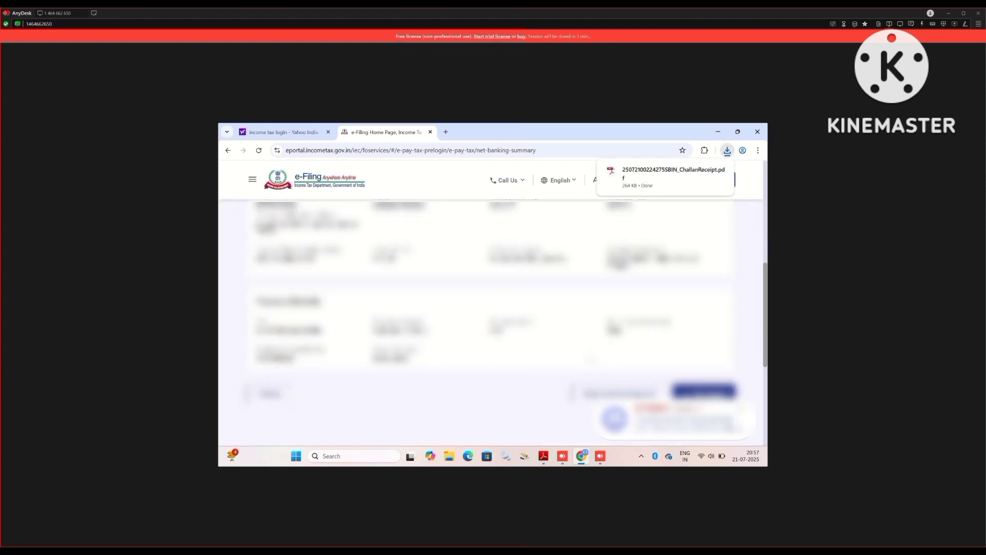
{"action": "scroll", "coordinate": [591, 361], "scroll_direction": "down", "scroll_amount": 1}
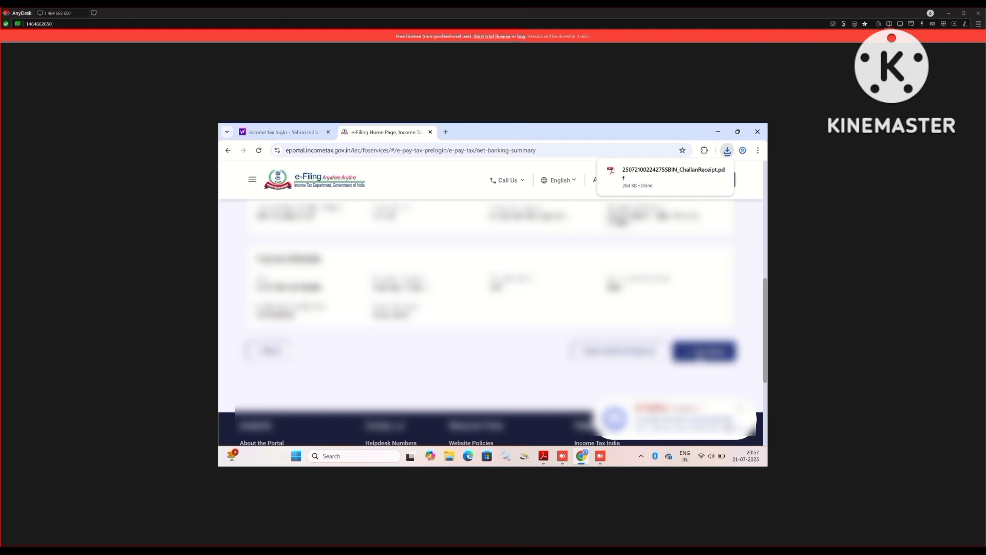
{"action": "scroll", "coordinate": [709, 357], "scroll_direction": "up", "scroll_amount": 1}
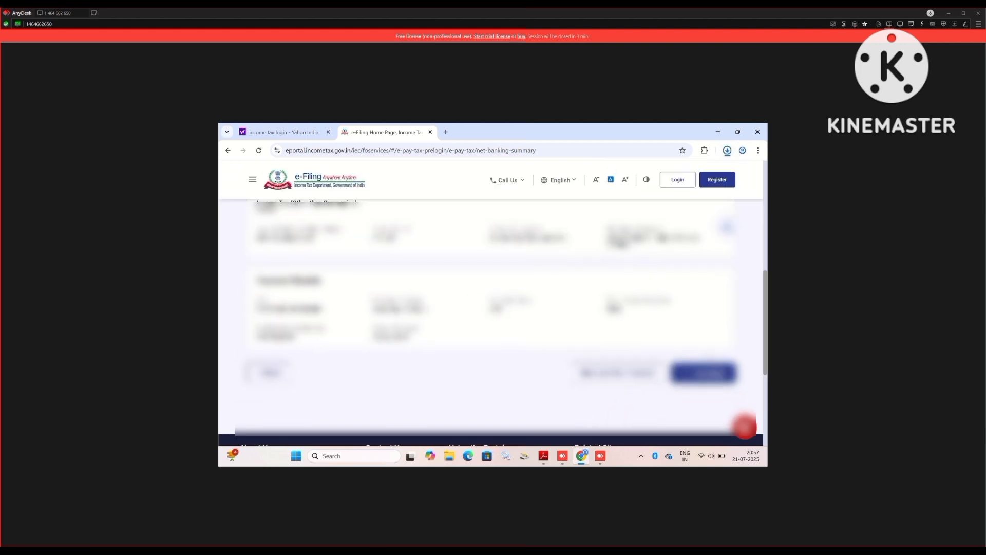